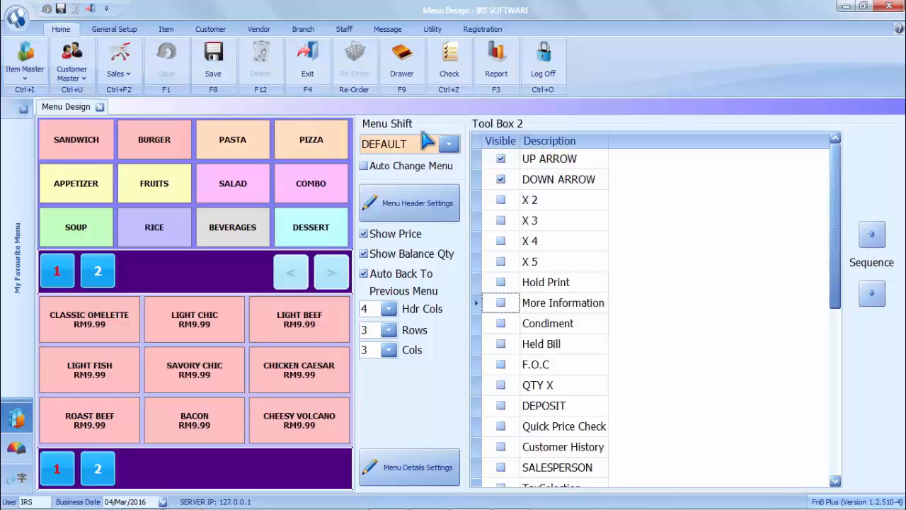
- Preview the BREAKFAST menu, then switch Menu Design to the LUNCH menu shift
{"action": "left_click", "coordinate": [426, 140]}
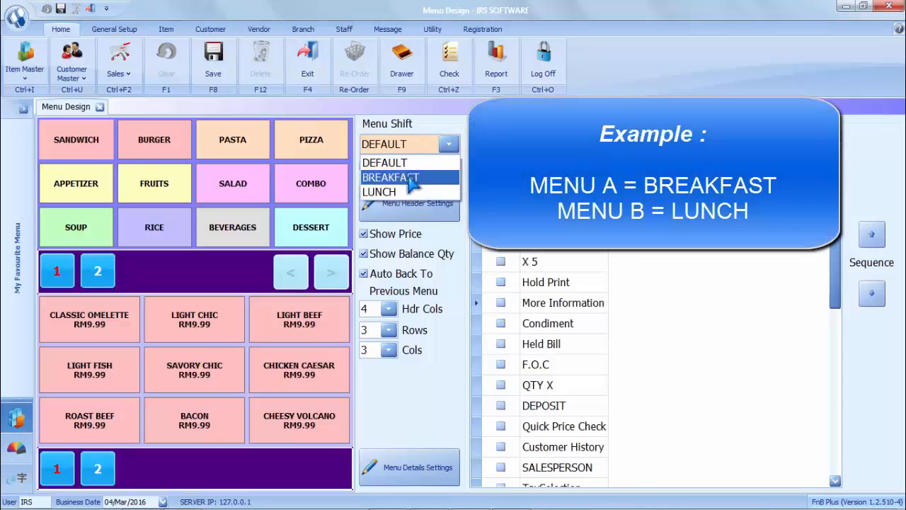
{"action": "left_click", "coordinate": [413, 179]}
{"action": "left_click", "coordinate": [433, 144]}
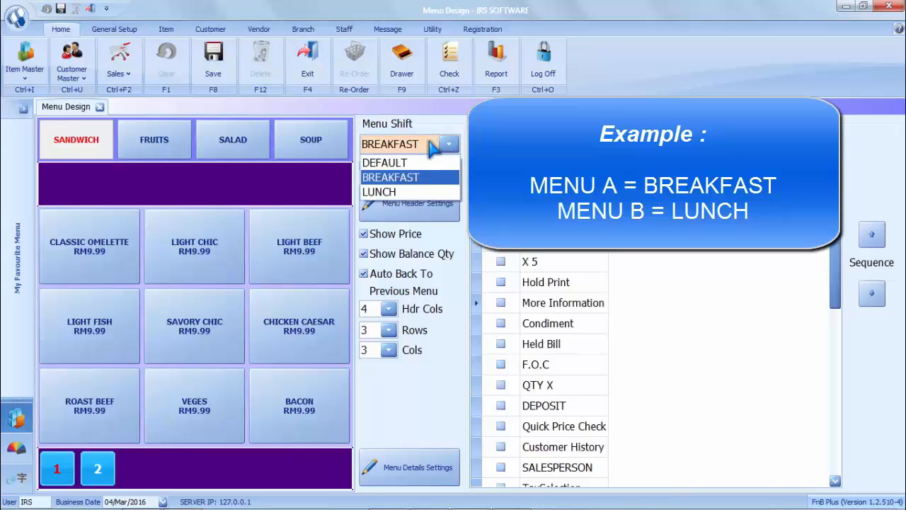
{"action": "left_click", "coordinate": [416, 192]}
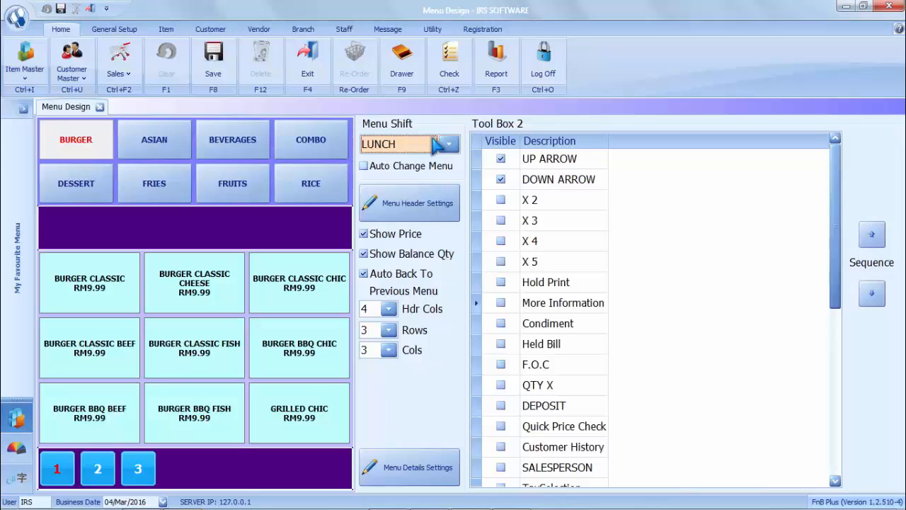
- Close Menu Design, open the Menu Shift form and review the existing BREAKFAST and LUNCH shifts
{"action": "left_click", "coordinate": [100, 106]}
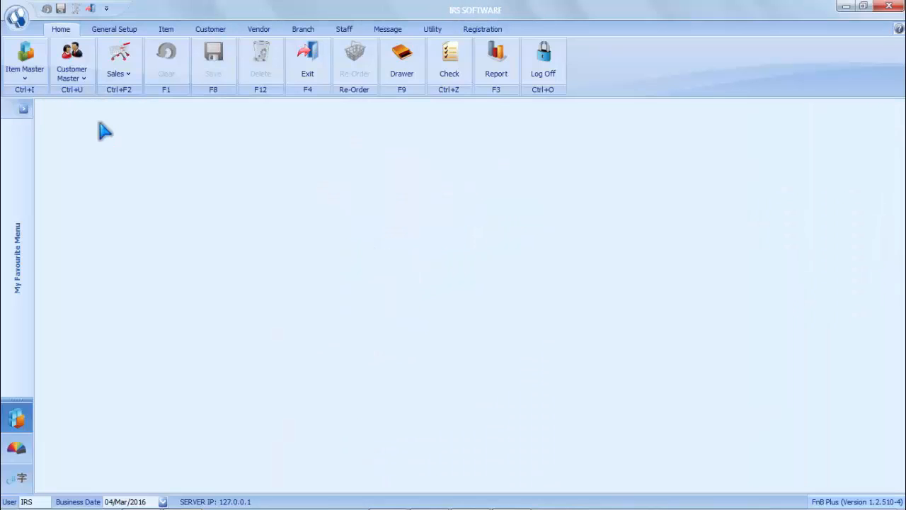
{"action": "left_click", "coordinate": [118, 33]}
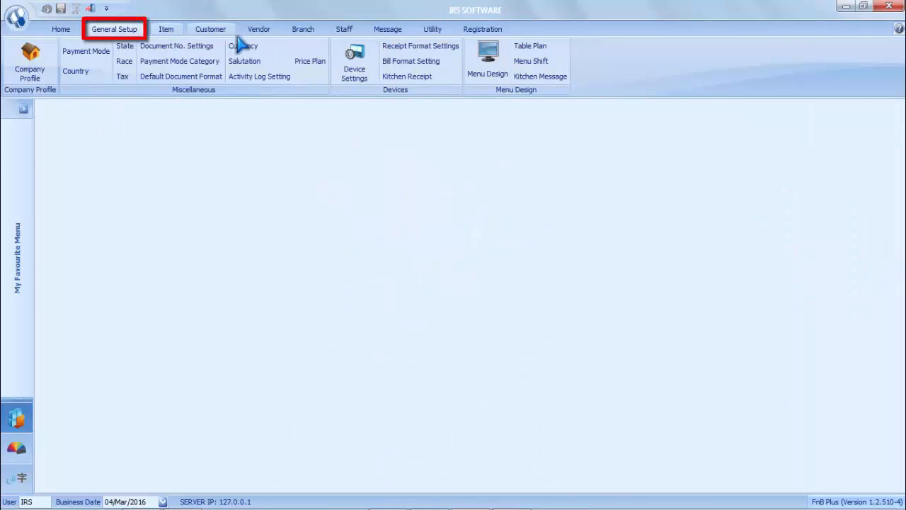
{"action": "left_click", "coordinate": [531, 61]}
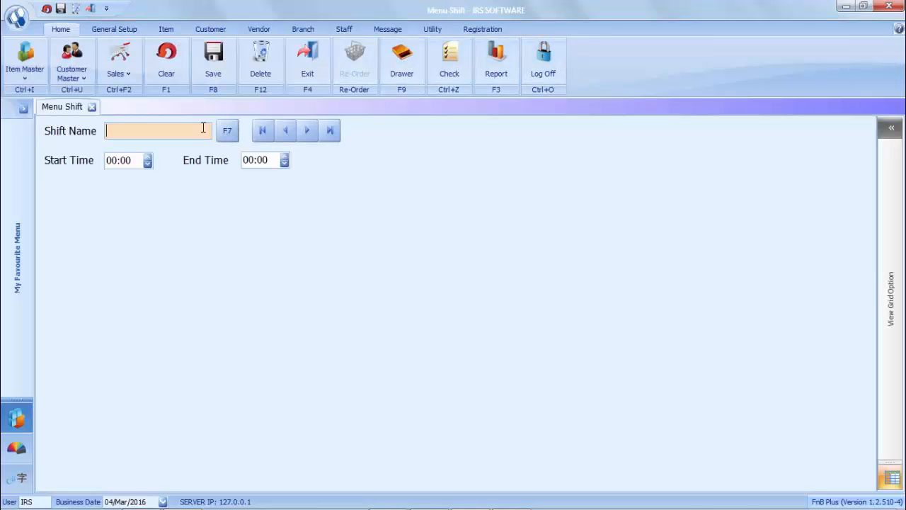
{"action": "left_click", "coordinate": [224, 132]}
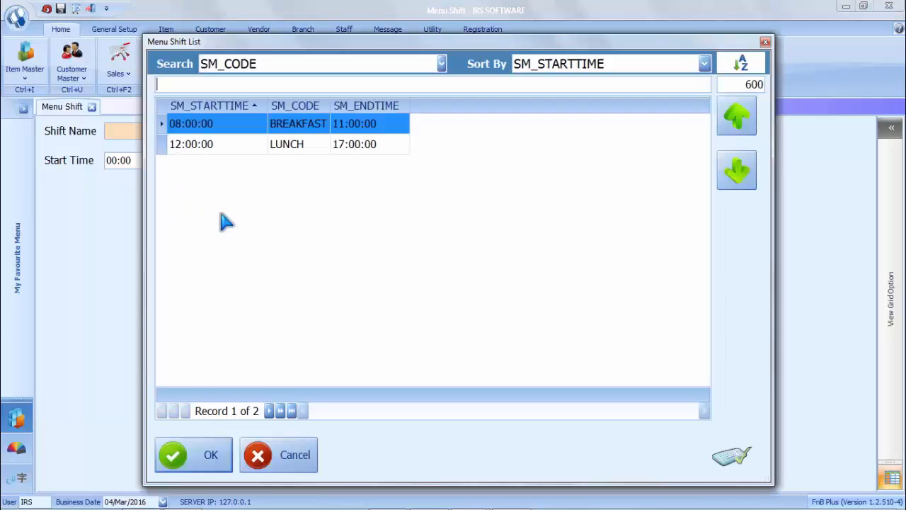
{"action": "left_click", "coordinate": [245, 453]}
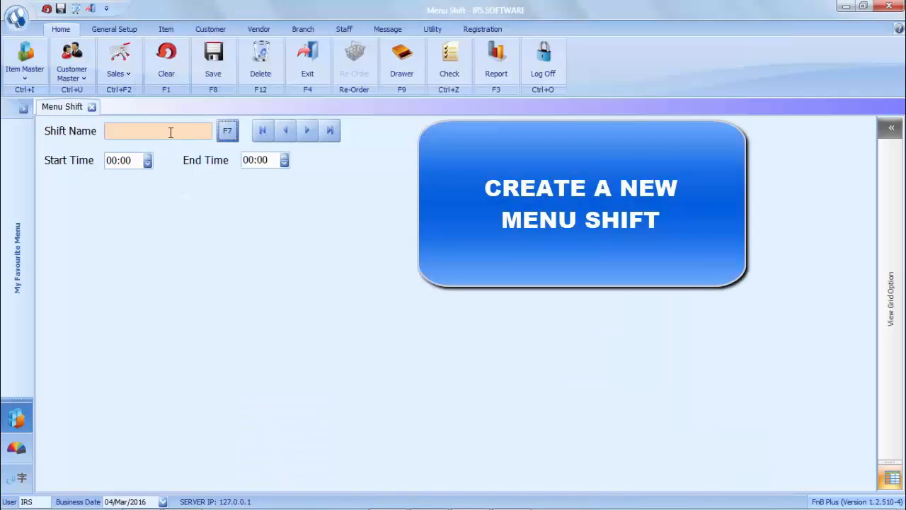
- Create a shift named DINNER with start time 17:00 and end time 22:00, and save it
{"action": "left_click", "coordinate": [170, 130]}
{"action": "type", "text": "DINNER"}
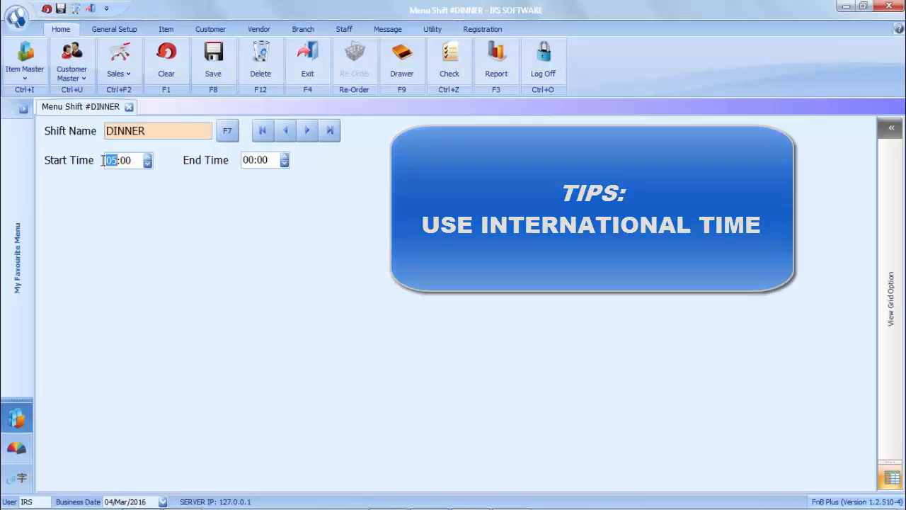
{"action": "type", "text": "17"}
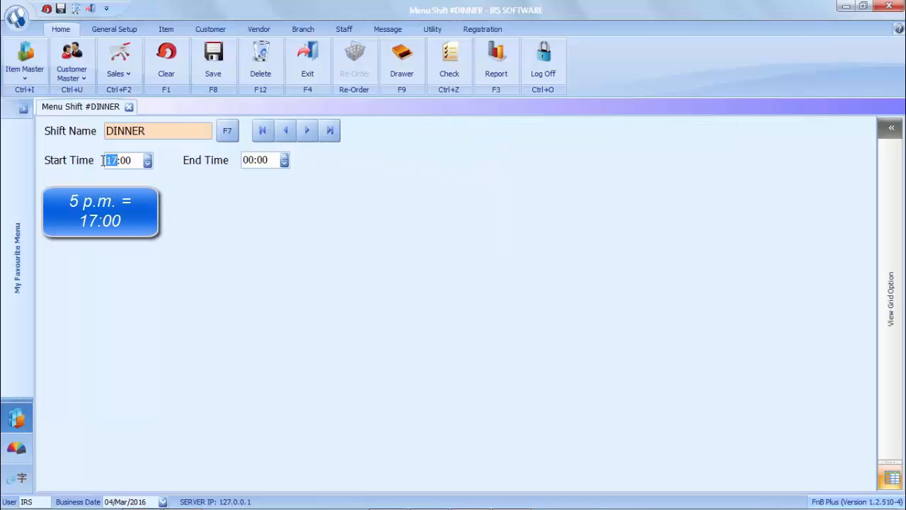
{"action": "left_click", "coordinate": [248, 161]}
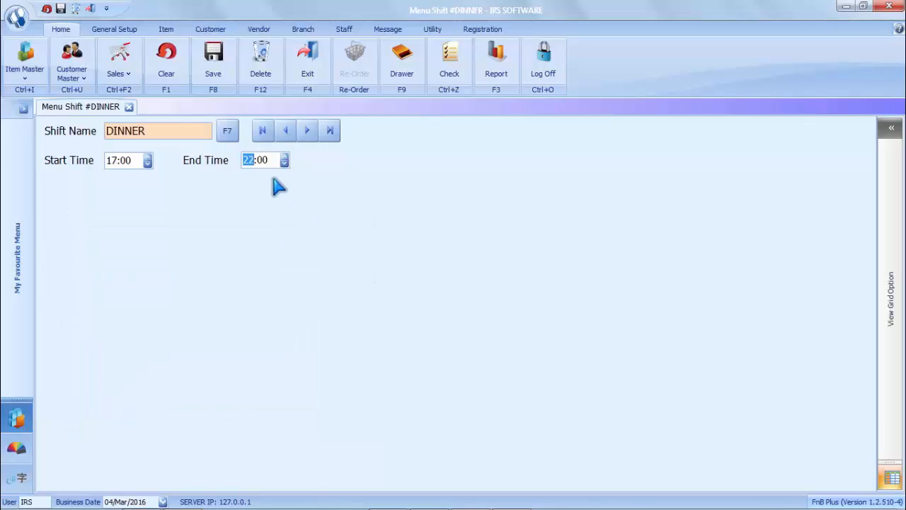
{"action": "left_click", "coordinate": [210, 80]}
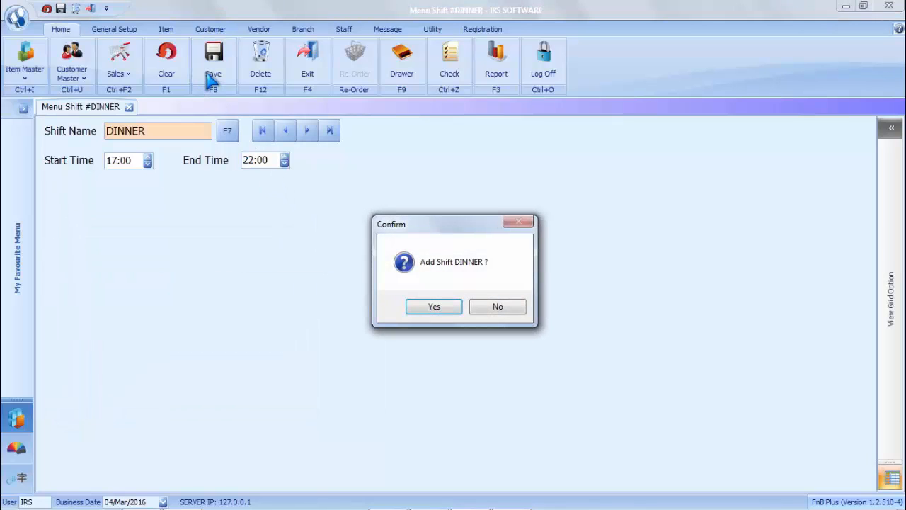
{"action": "left_click", "coordinate": [435, 309]}
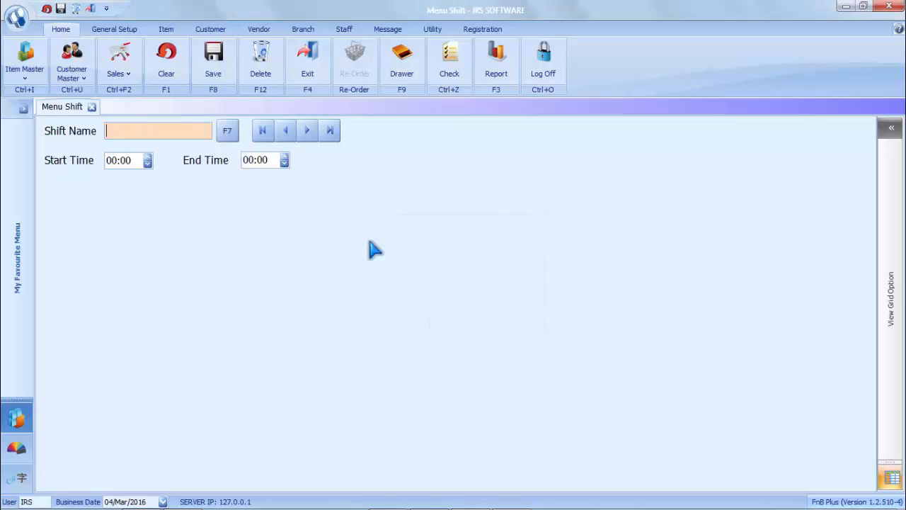
- Open Menu Design from General Setup and select the DINNER menu shift
{"action": "left_click", "coordinate": [114, 31]}
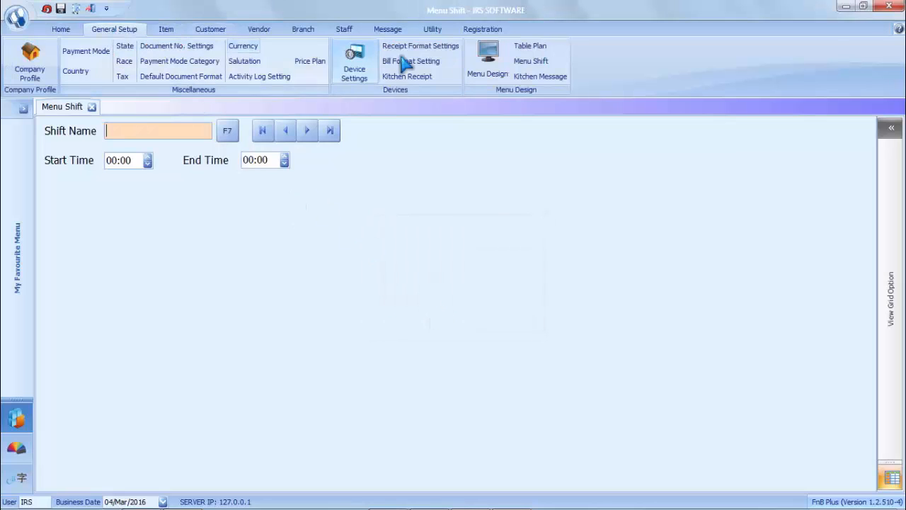
{"action": "left_click", "coordinate": [478, 71]}
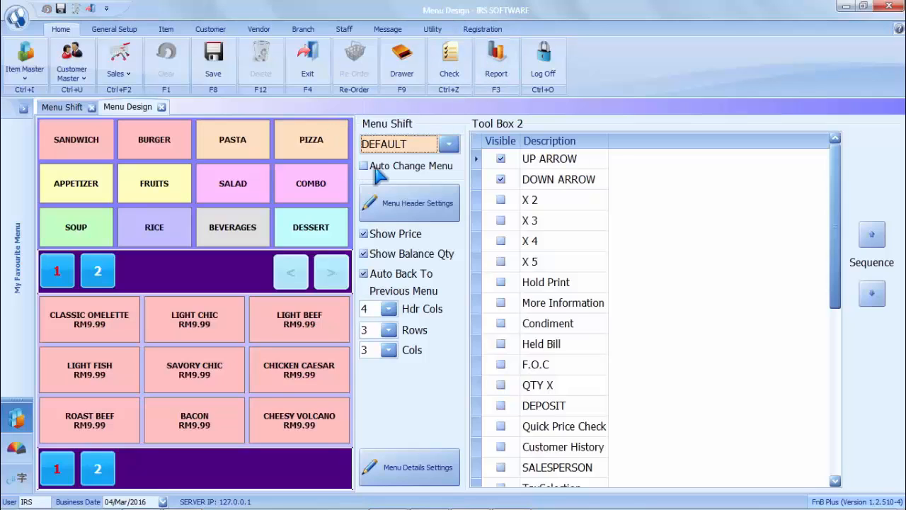
{"action": "left_click", "coordinate": [447, 145]}
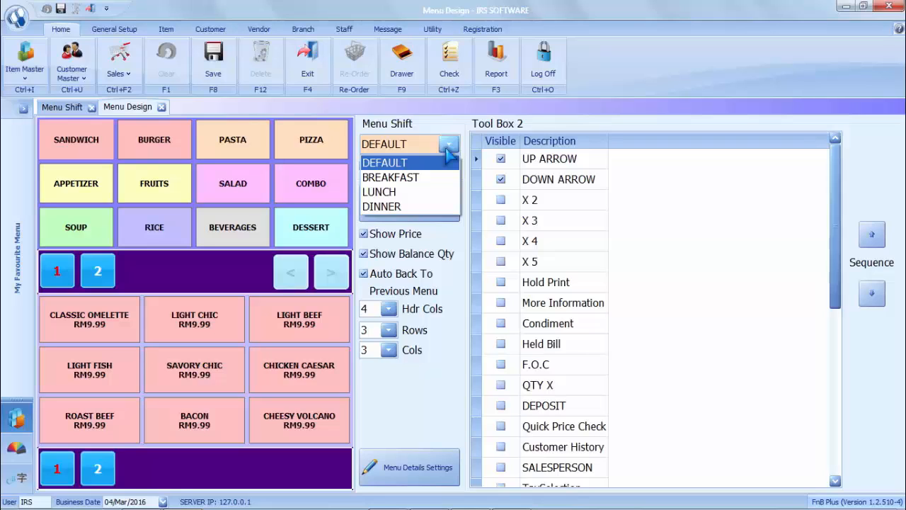
{"action": "left_click", "coordinate": [413, 206]}
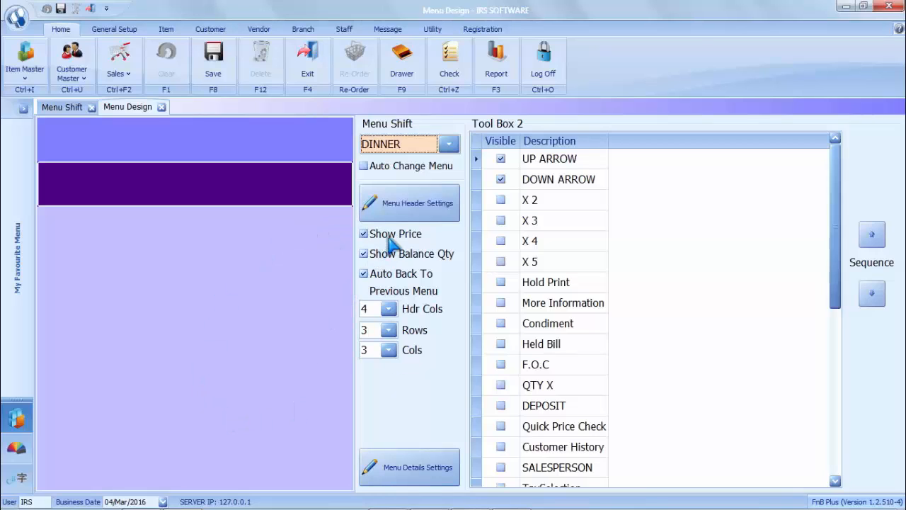
- Add every category, ADD ON through FRIES, to the DINNER menu header and confirm
{"action": "left_click", "coordinate": [408, 216]}
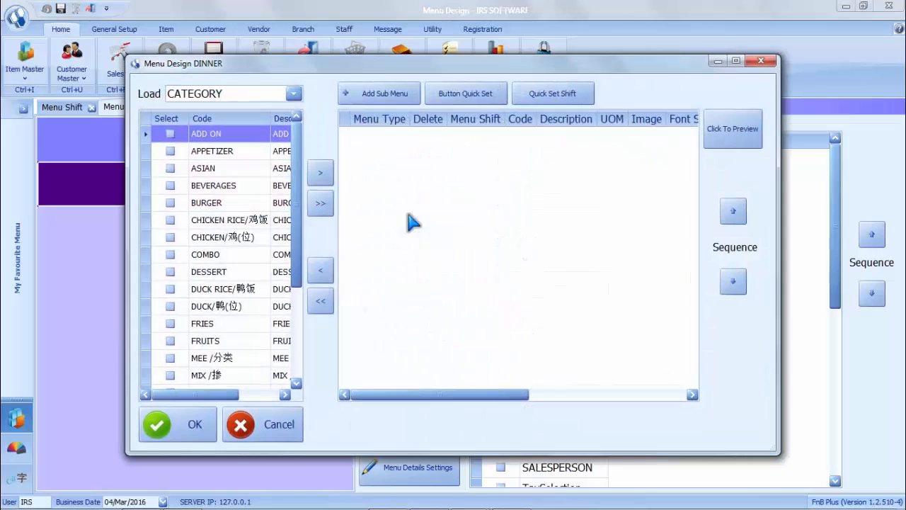
{"action": "left_click", "coordinate": [170, 151]}
{"action": "left_click", "coordinate": [170, 169]}
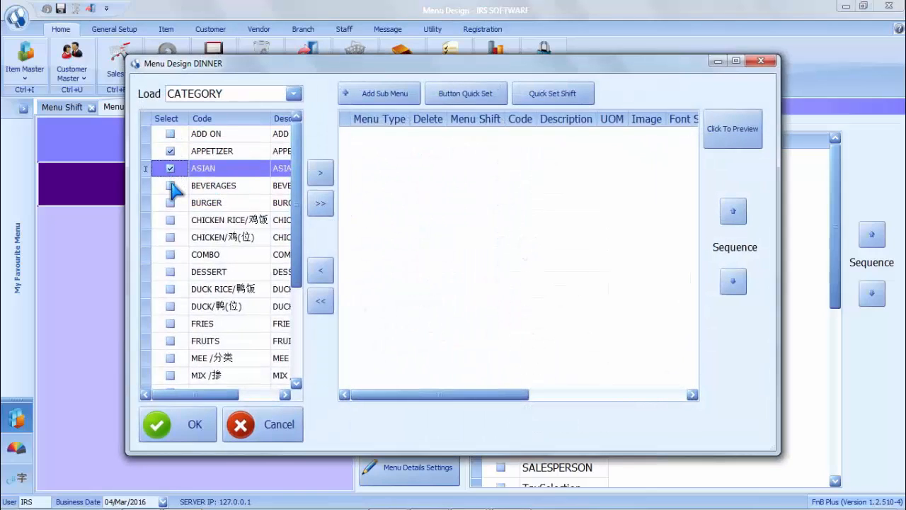
{"action": "left_click", "coordinate": [170, 186]}
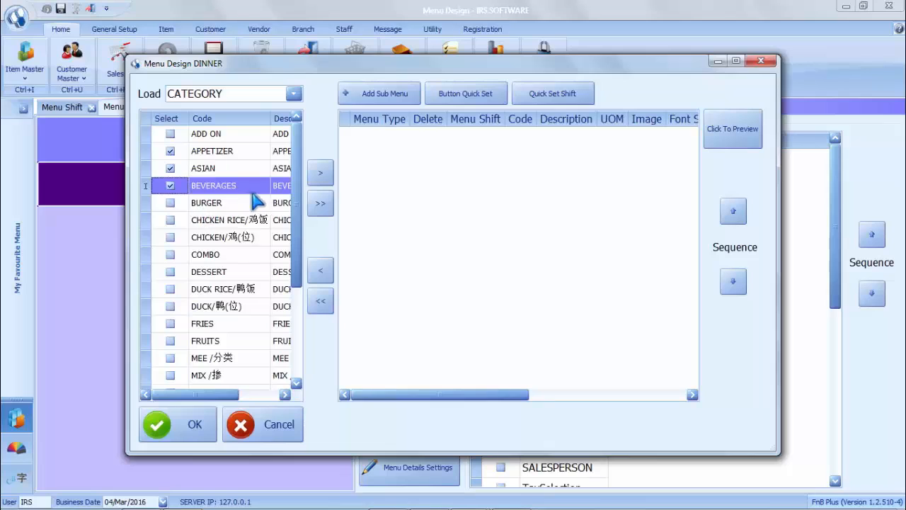
{"action": "left_click", "coordinate": [321, 204]}
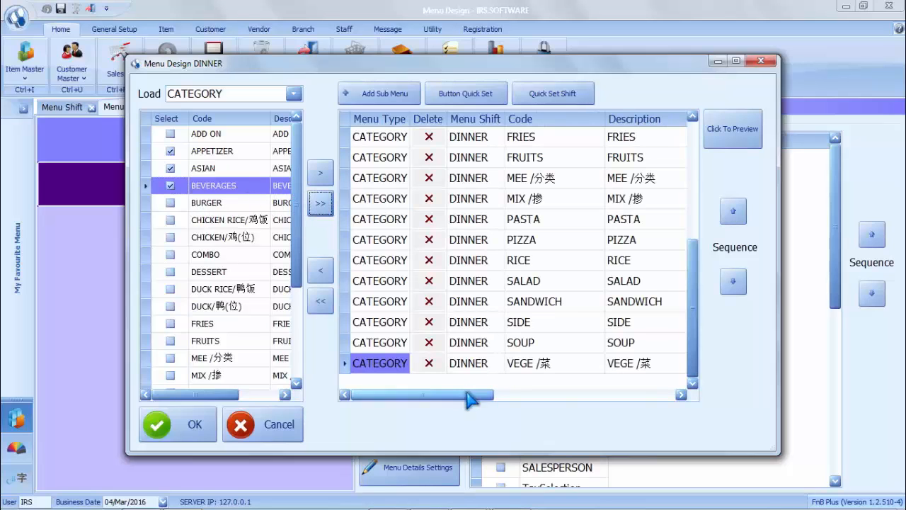
{"action": "left_click_drag", "start_coordinate": [472, 400], "coordinate": [657, 399]}
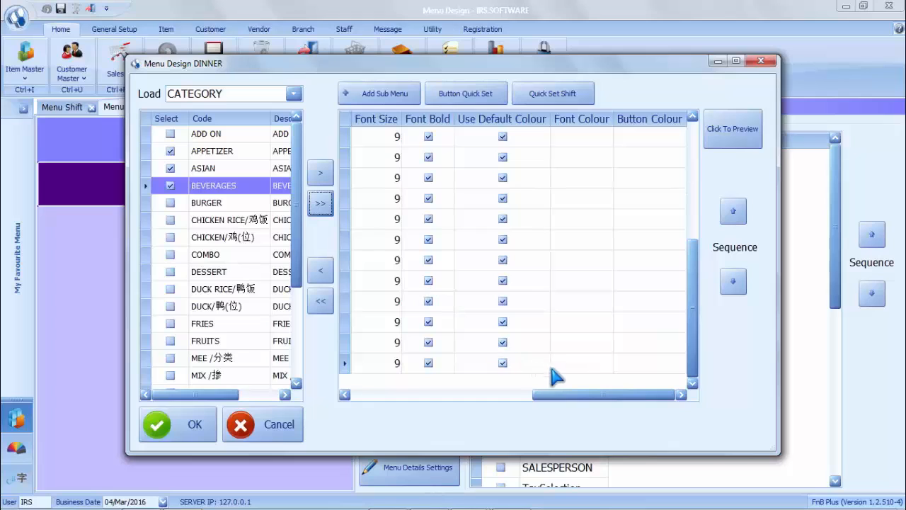
{"action": "left_click", "coordinate": [637, 344]}
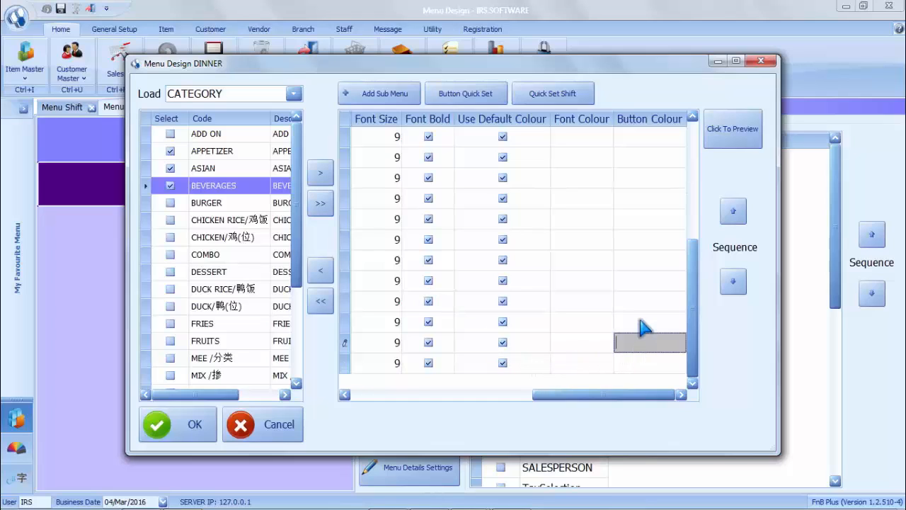
{"action": "left_click_drag", "start_coordinate": [629, 396], "coordinate": [431, 401]}
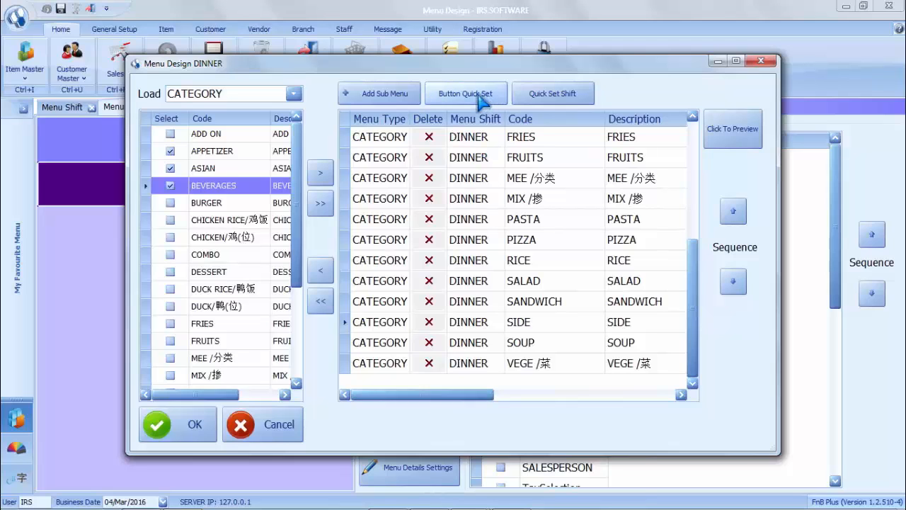
{"action": "left_click", "coordinate": [195, 426]}
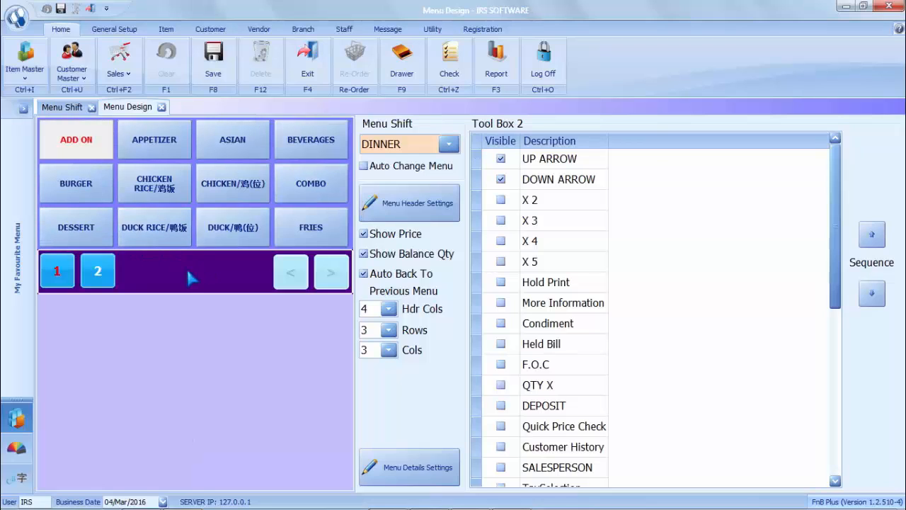
- Browse the ADD ON, APPETIZER and ASIAN categories, then open BEVERAGES
{"action": "left_click", "coordinate": [70, 160]}
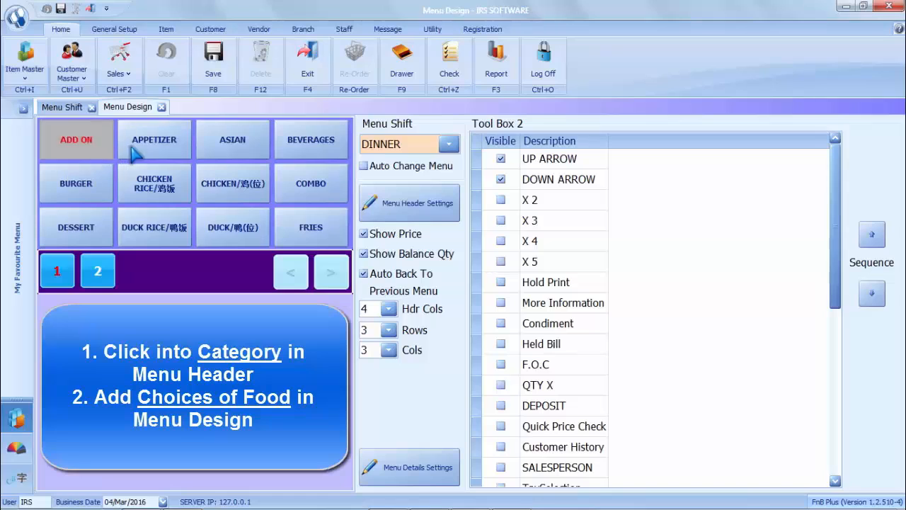
{"action": "left_click", "coordinate": [172, 147]}
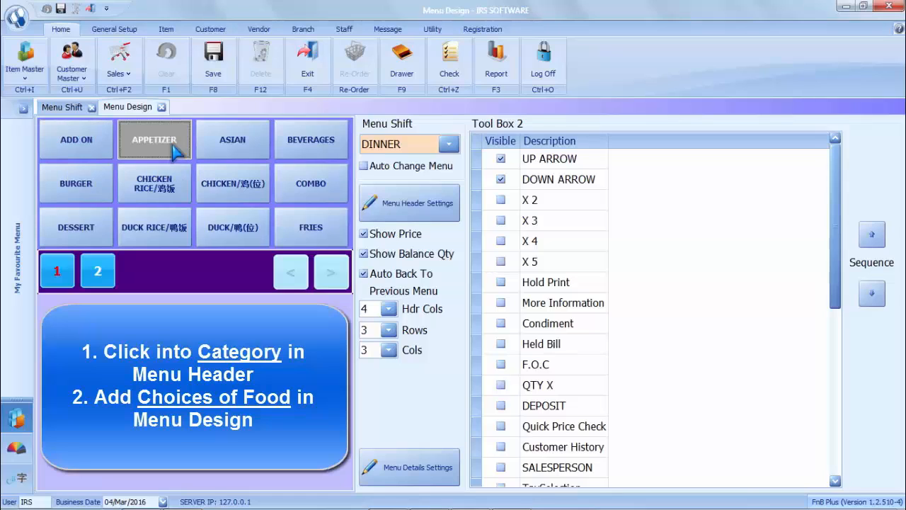
{"action": "left_click", "coordinate": [227, 150]}
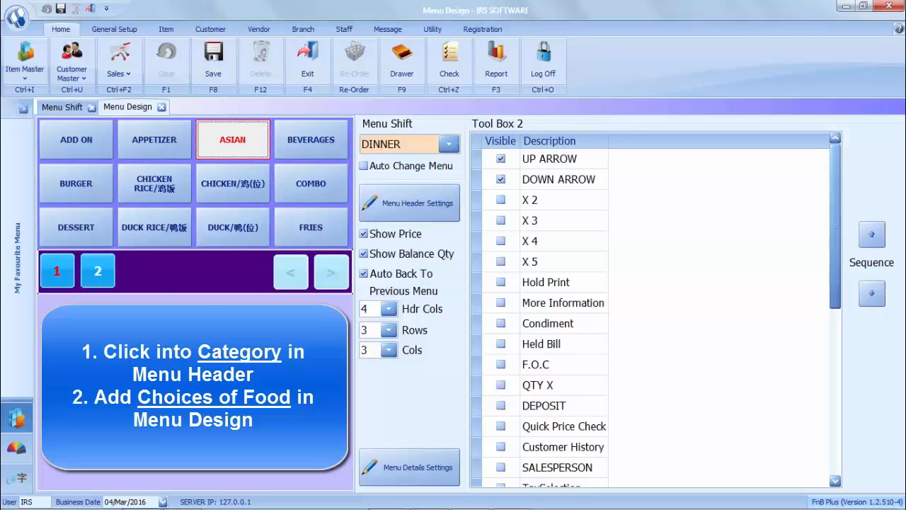
{"action": "left_click", "coordinate": [312, 158]}
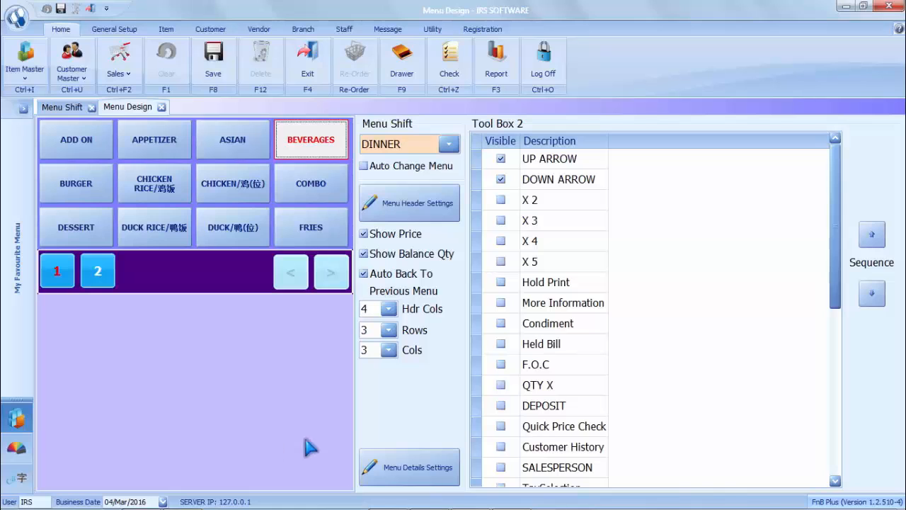
- Add all listed drinks, from CHOCO DELIGHT onward, to the DINNER BEVERAGES category
{"action": "left_click", "coordinate": [386, 467]}
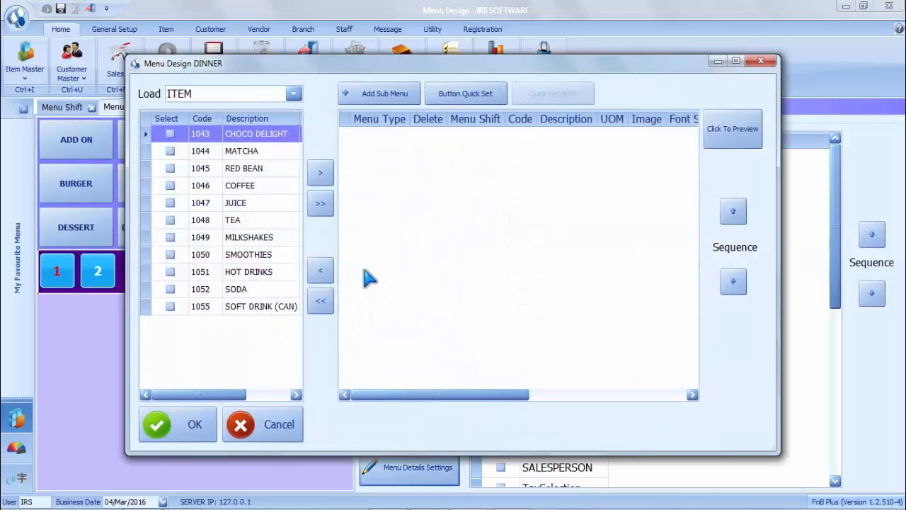
{"action": "left_click", "coordinate": [170, 203]}
{"action": "left_click", "coordinate": [170, 219]}
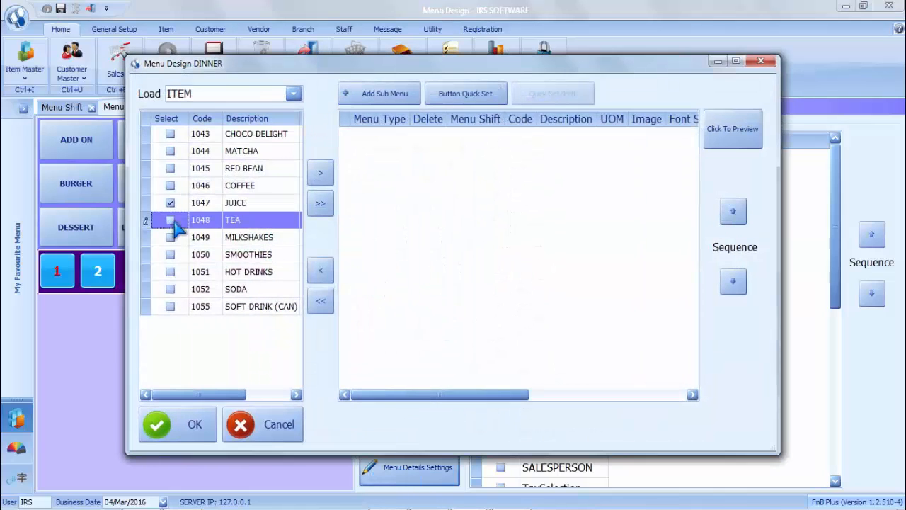
{"action": "left_click", "coordinate": [315, 203]}
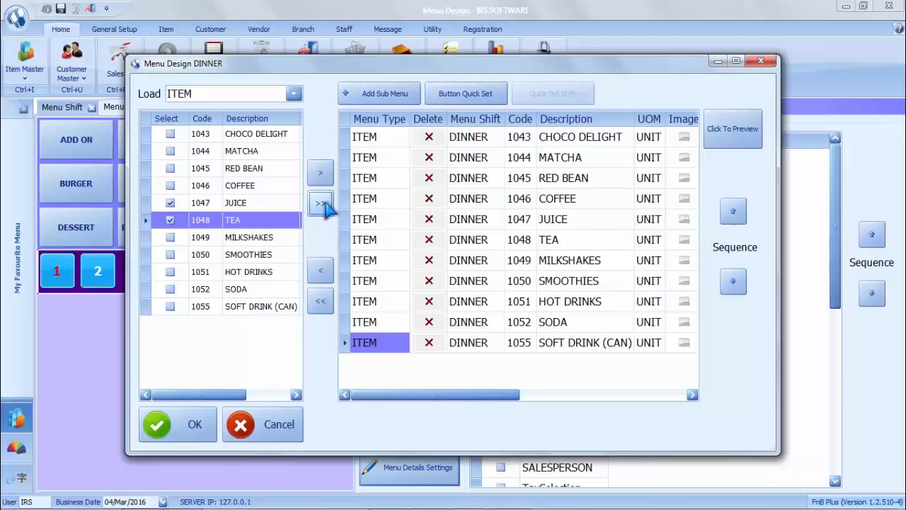
{"action": "left_click", "coordinate": [194, 423]}
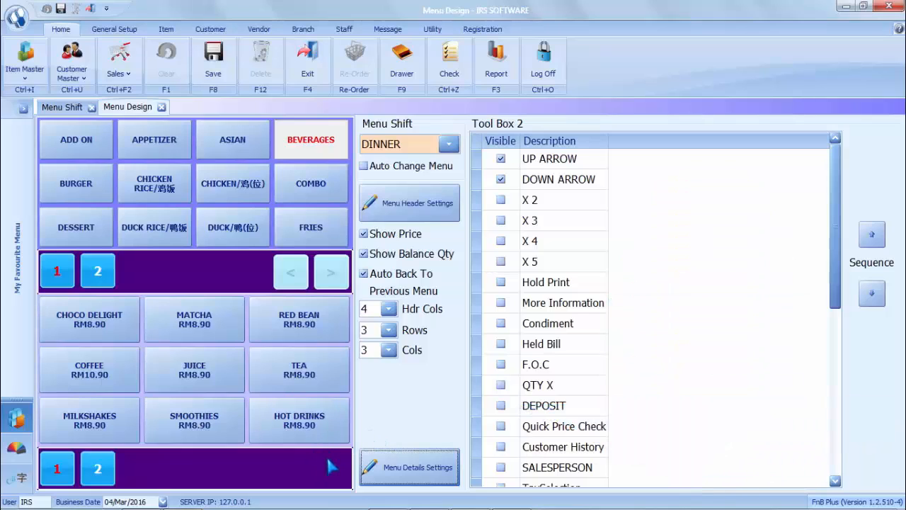
- Turn on Auto Change Menu and open the saved Menu Shift list
{"action": "left_click", "coordinate": [363, 167]}
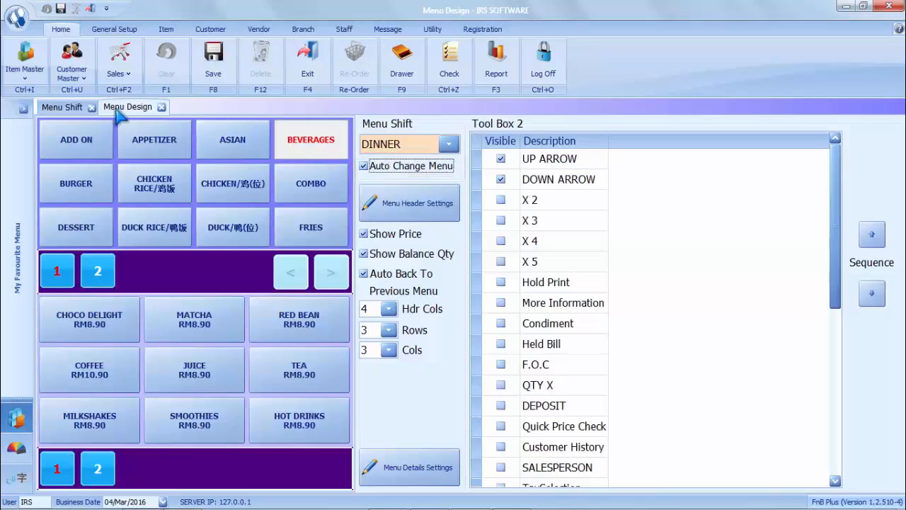
{"action": "left_click", "coordinate": [70, 108]}
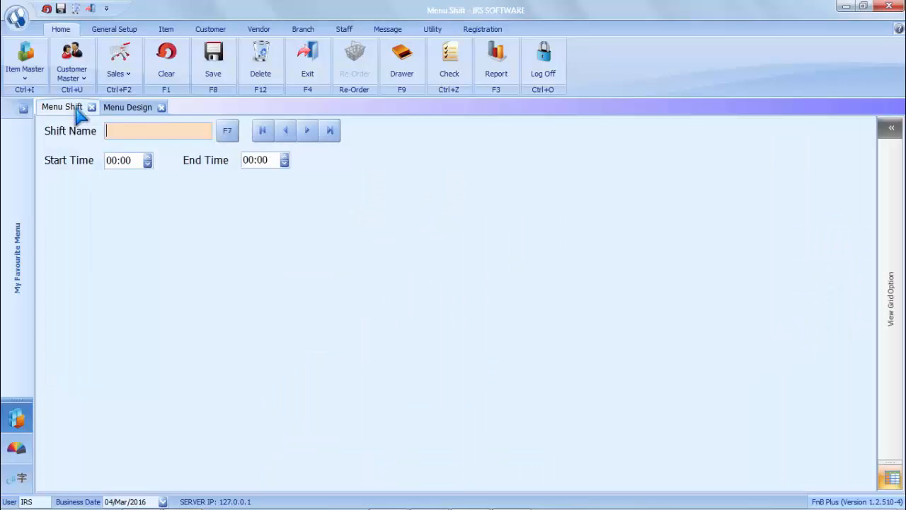
{"action": "left_click", "coordinate": [227, 132]}
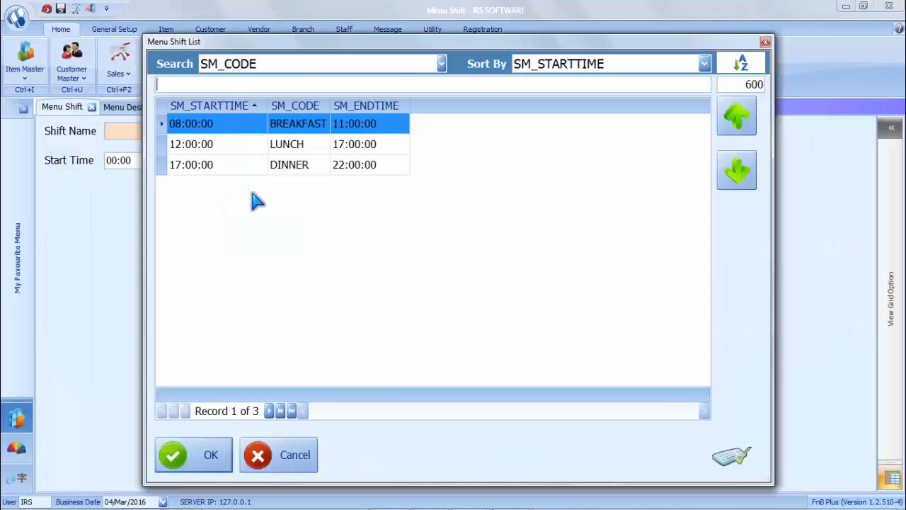
- Review the BREAKFAST 08:00–11:00, LUNCH 12:00–17:00 and DINNER 17:00–22:00 shift times
{"action": "left_click", "coordinate": [234, 146]}
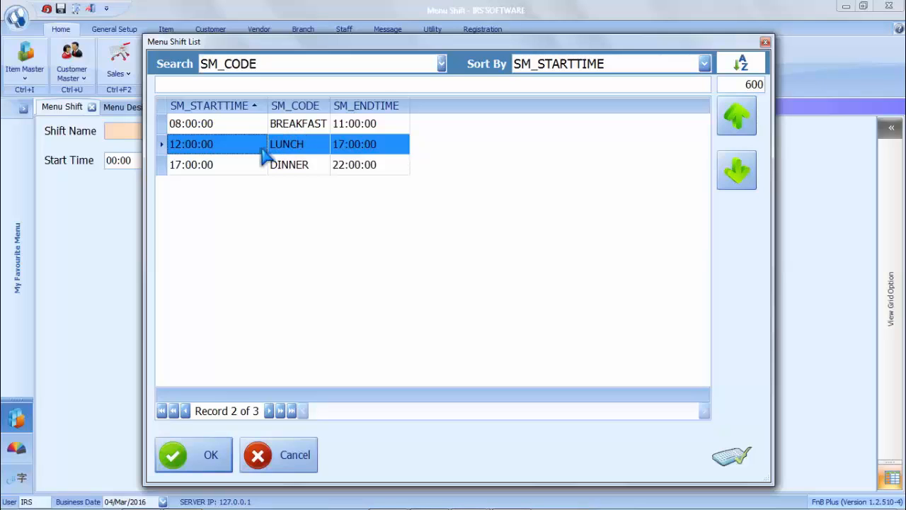
{"action": "left_click", "coordinate": [243, 172]}
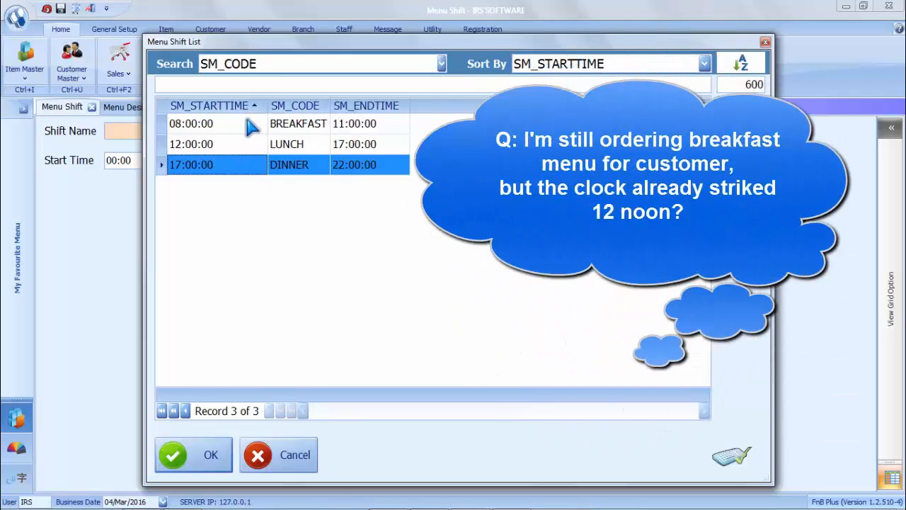
{"action": "left_click", "coordinate": [252, 125]}
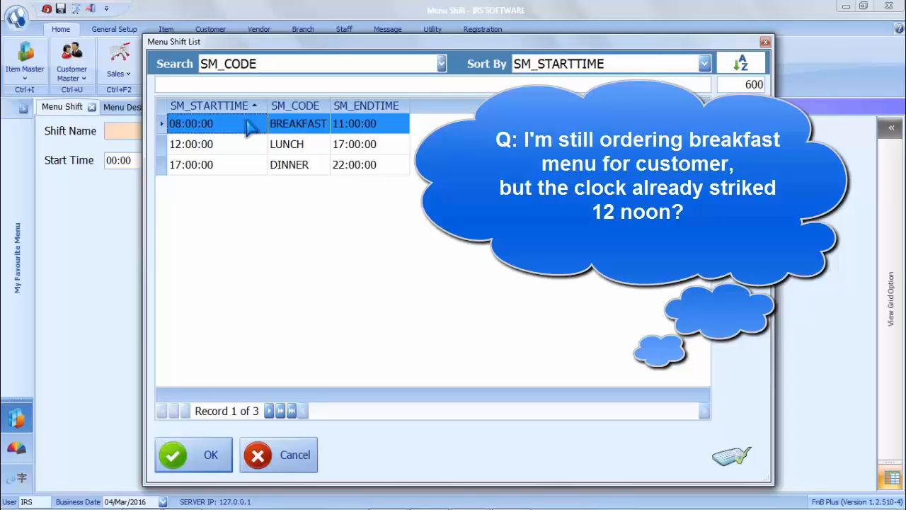
{"action": "left_click", "coordinate": [241, 145]}
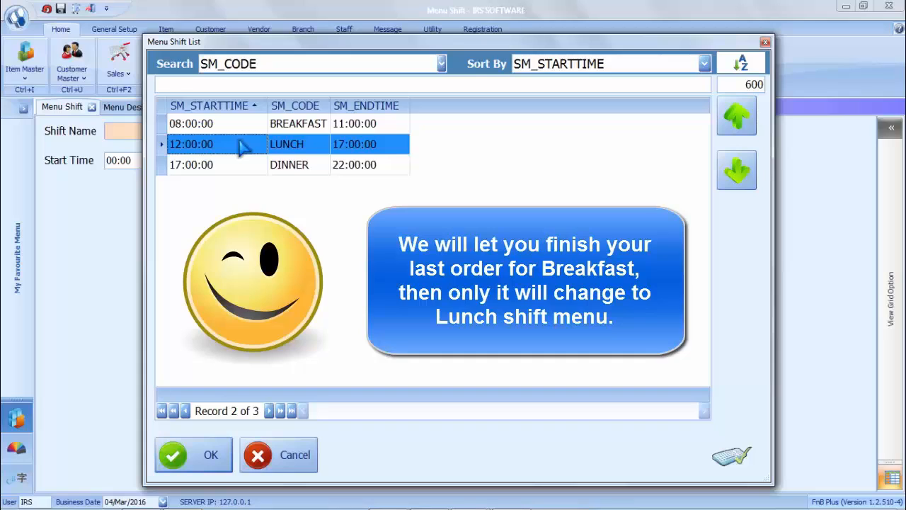
{"action": "left_click", "coordinate": [240, 124]}
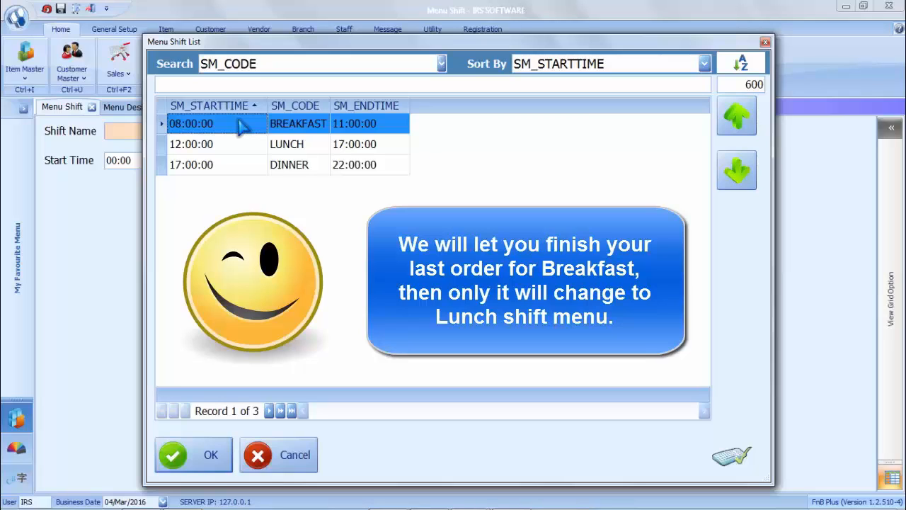
{"action": "left_click", "coordinate": [235, 149]}
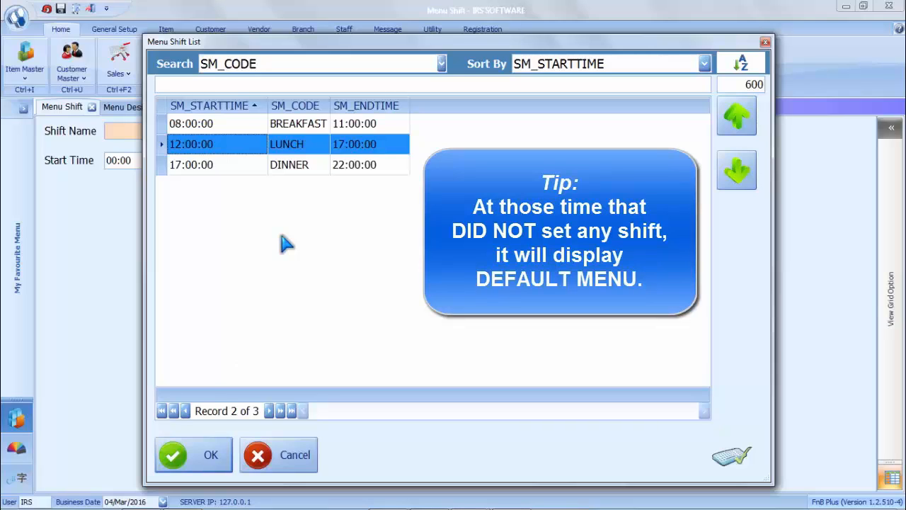
- Close the shift list and open the POS Sales screen
{"action": "left_click", "coordinate": [285, 457]}
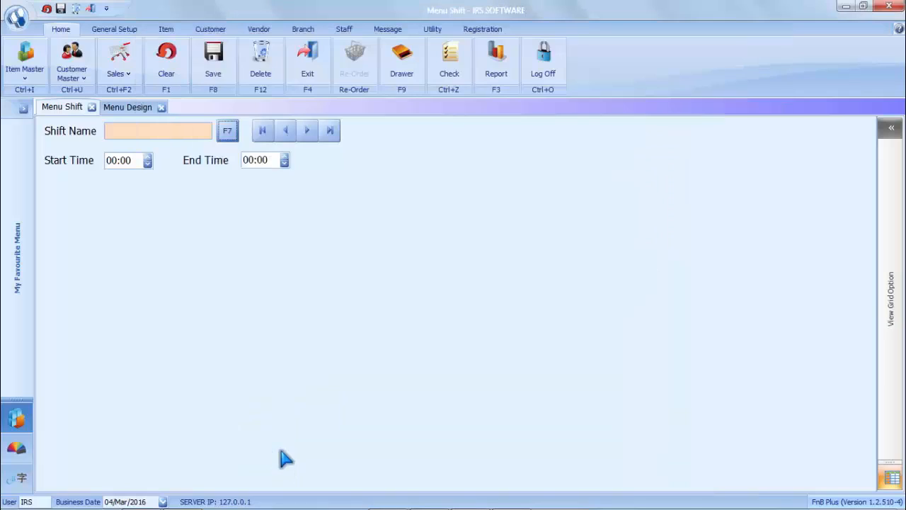
{"action": "left_click", "coordinate": [121, 58]}
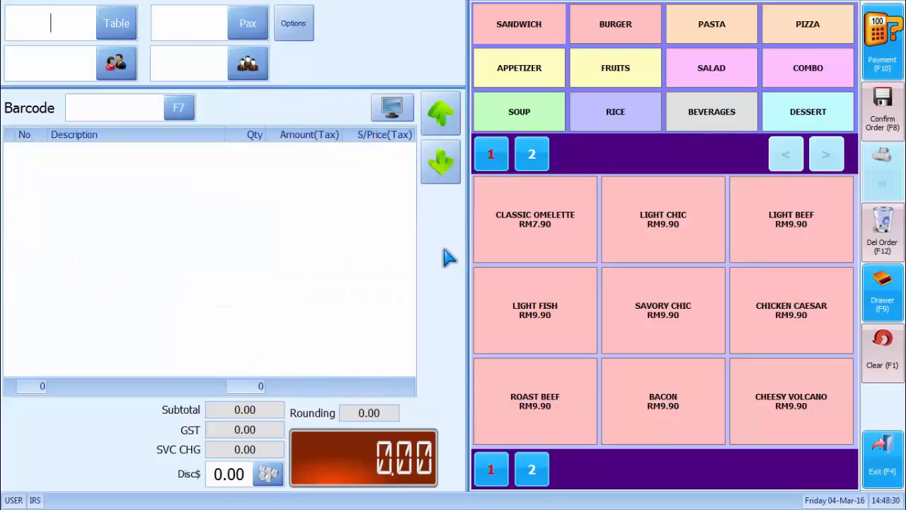
- Switch the POS menu to the LUNCH shift via Change Menu Shift
{"action": "left_click", "coordinate": [300, 37]}
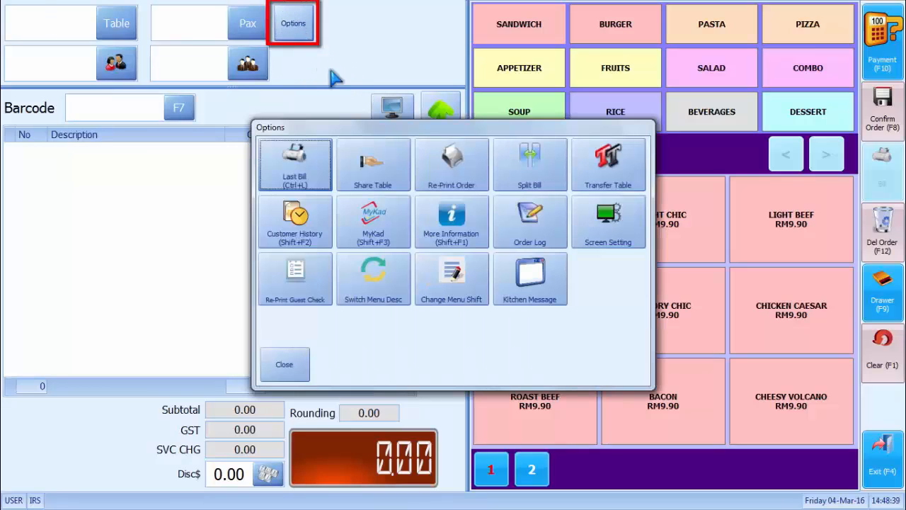
{"action": "left_click", "coordinate": [456, 283]}
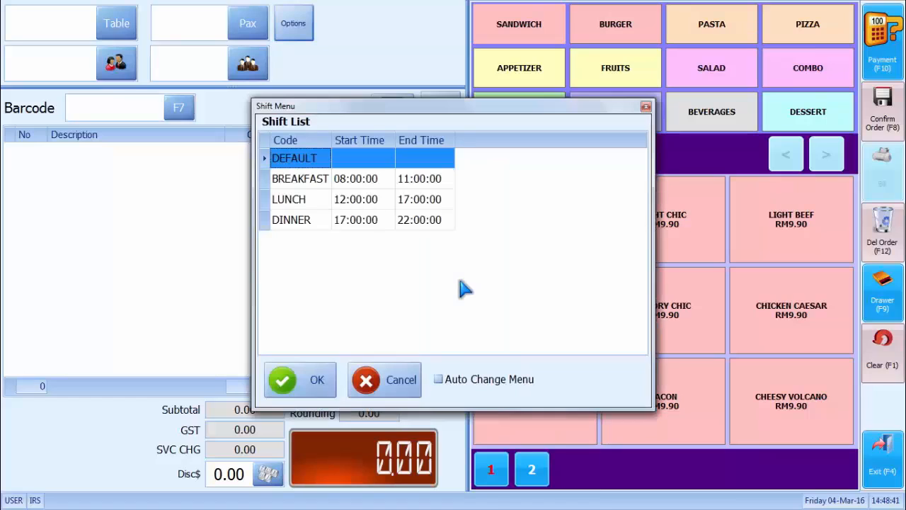
{"action": "left_click", "coordinate": [318, 201]}
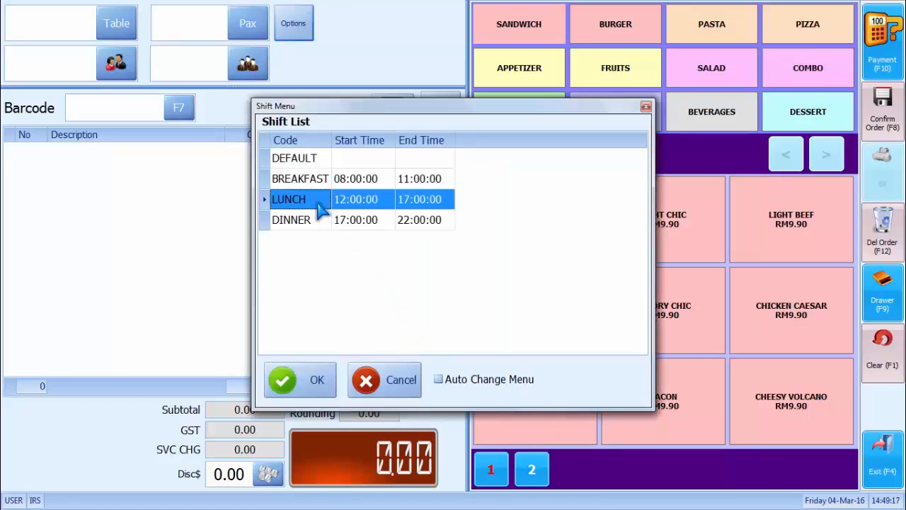
{"action": "left_click", "coordinate": [308, 382]}
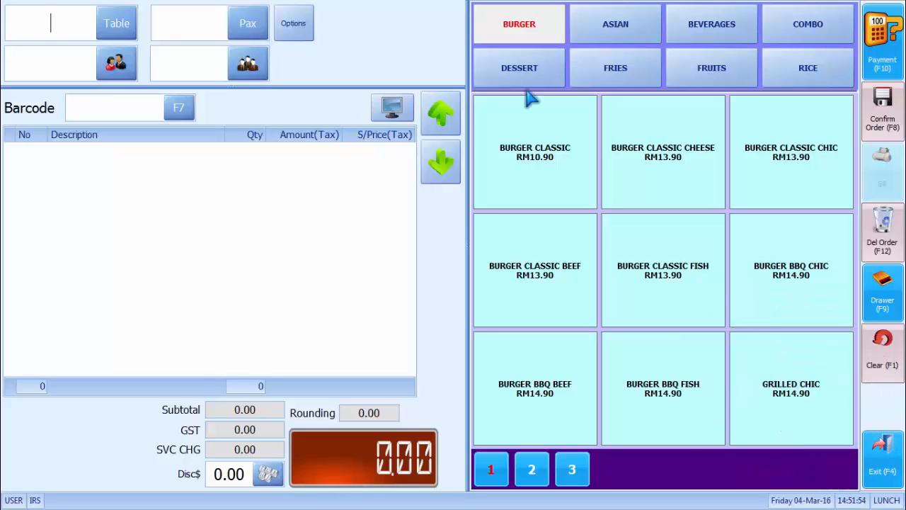
- Set the POS menu shift back to DEFAULT
{"action": "left_click", "coordinate": [296, 25]}
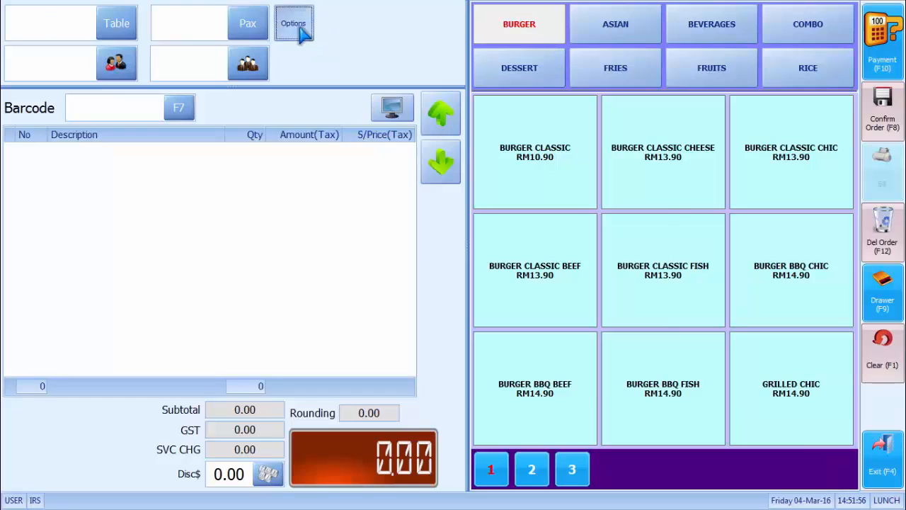
{"action": "left_click", "coordinate": [440, 269]}
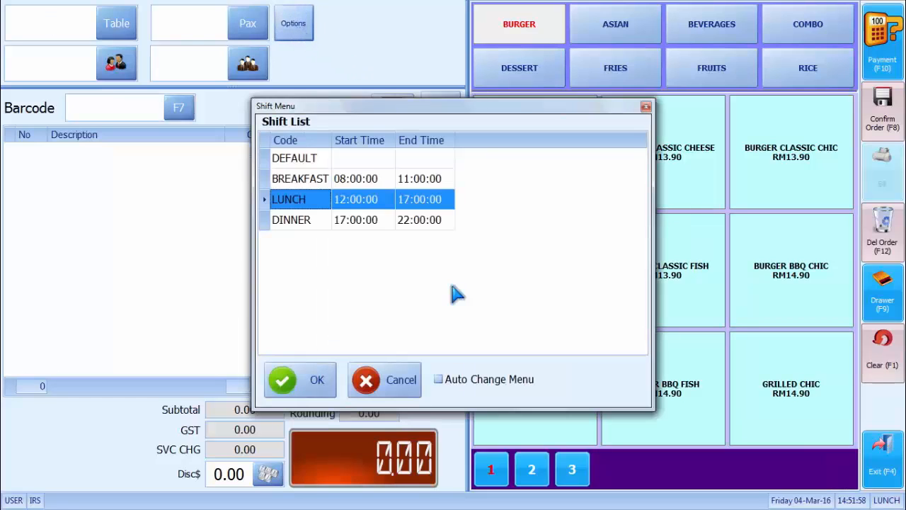
{"action": "left_click", "coordinate": [324, 158]}
{"action": "left_click", "coordinate": [315, 385]}
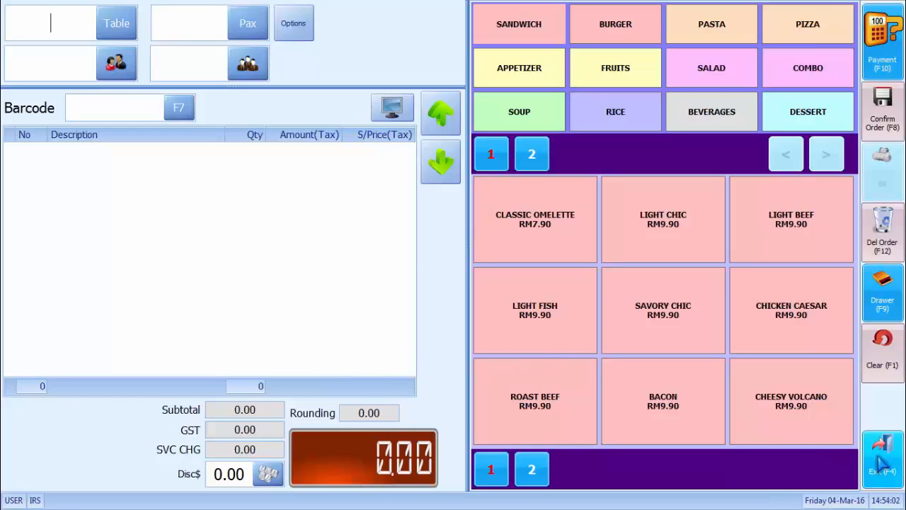
{"action": "left_click", "coordinate": [880, 461]}
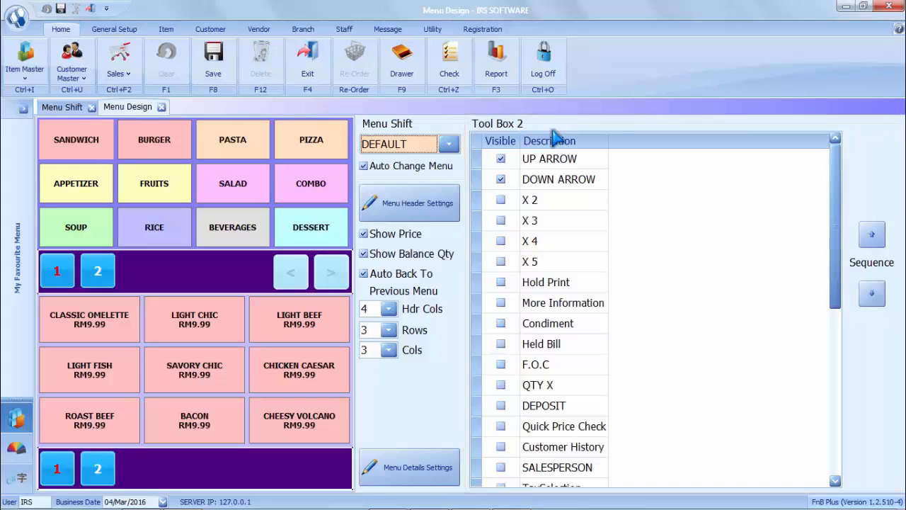
{"action": "left_click", "coordinate": [119, 65]}
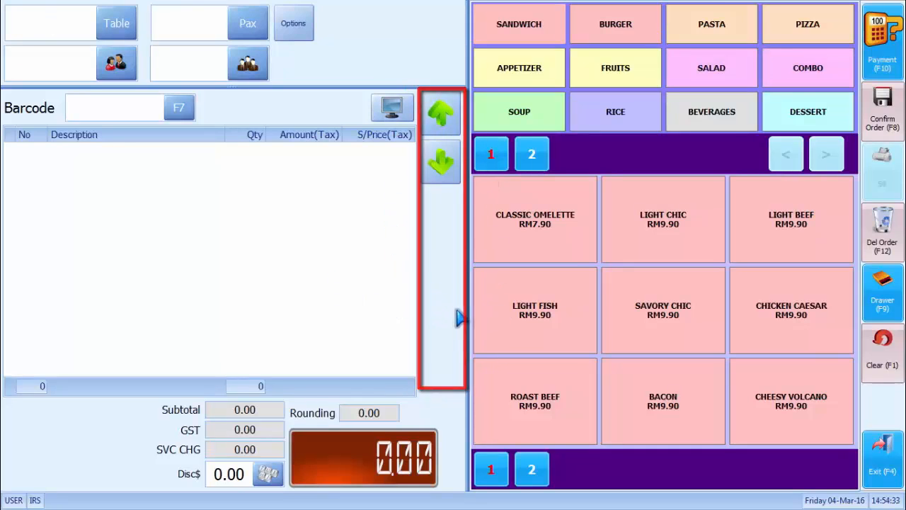
{"action": "left_click", "coordinate": [308, 32]}
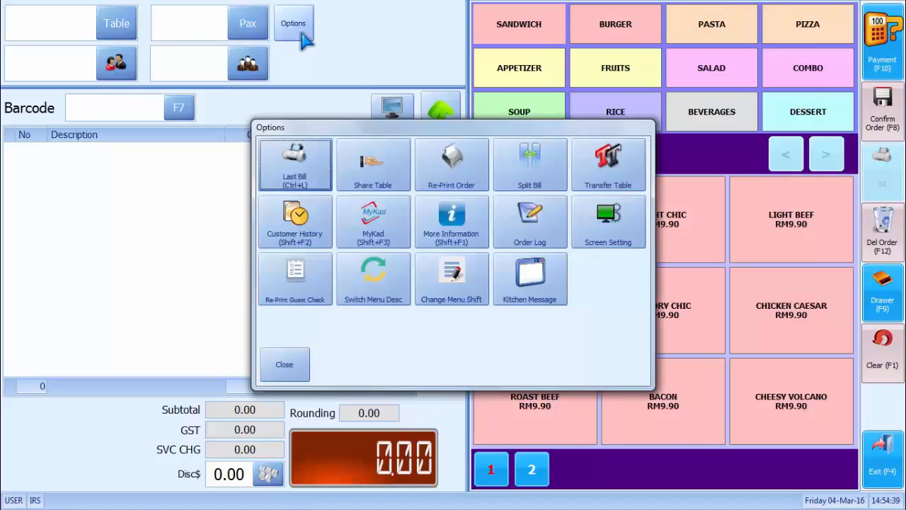
{"action": "left_click", "coordinate": [606, 240]}
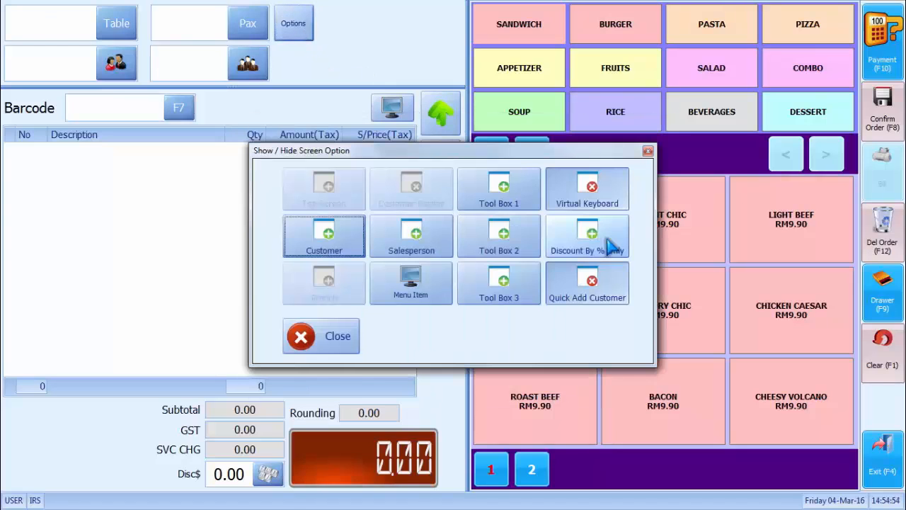
{"action": "left_click", "coordinate": [532, 251]}
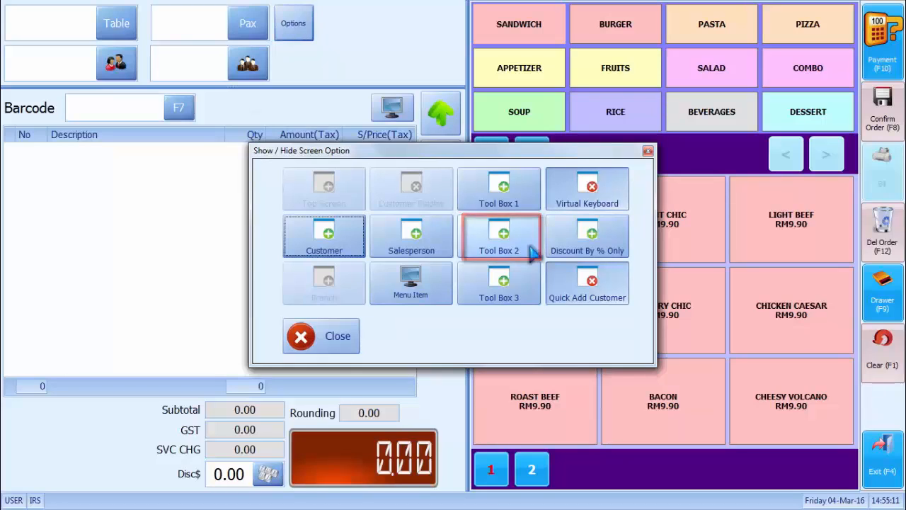
{"action": "left_click", "coordinate": [341, 336]}
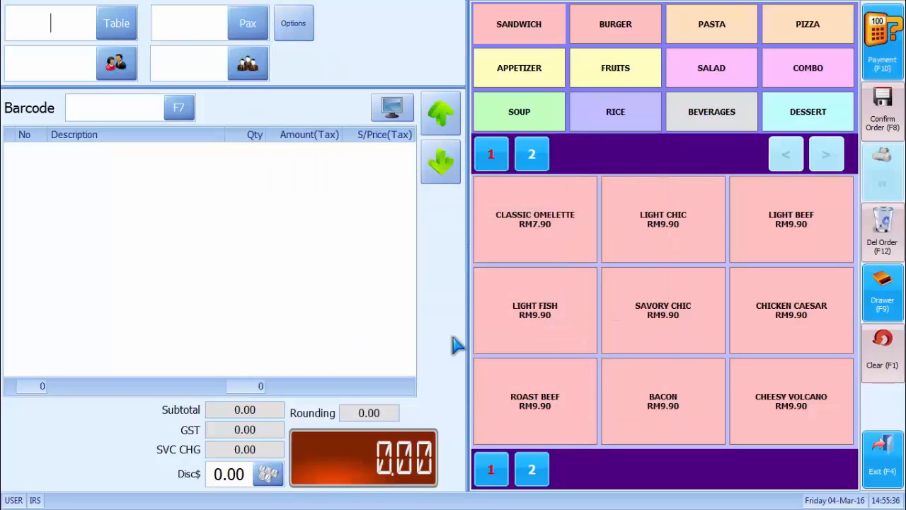
{"action": "left_click", "coordinate": [879, 456]}
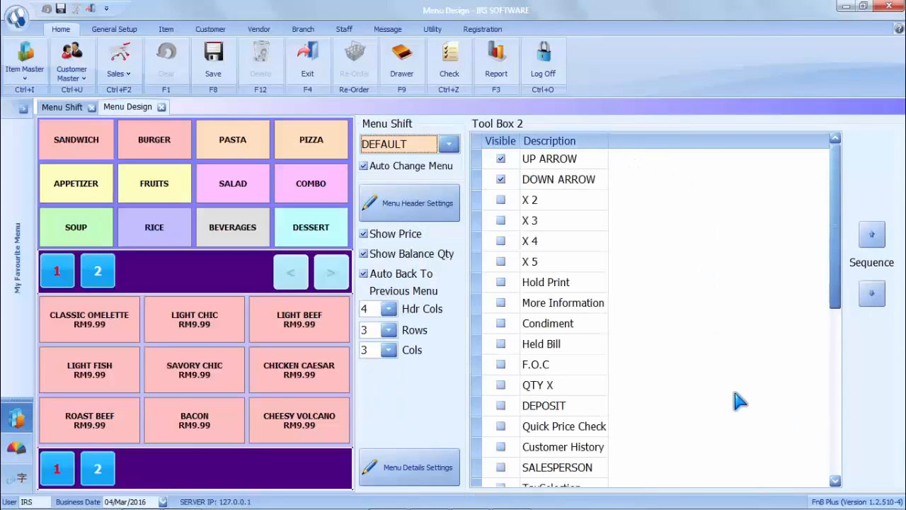
- Tick Visible for X 2, X 3, X 4 and X 5 in Tool Box 2
{"action": "mouse_move", "coordinate": [839, 278]}
{"action": "left_mouse_down"}
{"action": "mouse_move", "coordinate": [842, 459]}
{"action": "mouse_move", "coordinate": [830, 263]}
{"action": "left_mouse_up"}
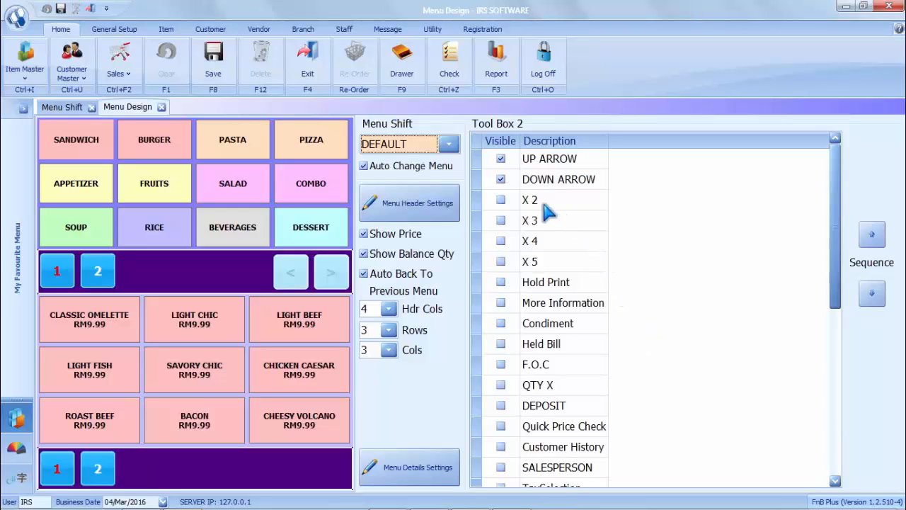
{"action": "left_click", "coordinate": [501, 200]}
{"action": "left_click", "coordinate": [501, 220]}
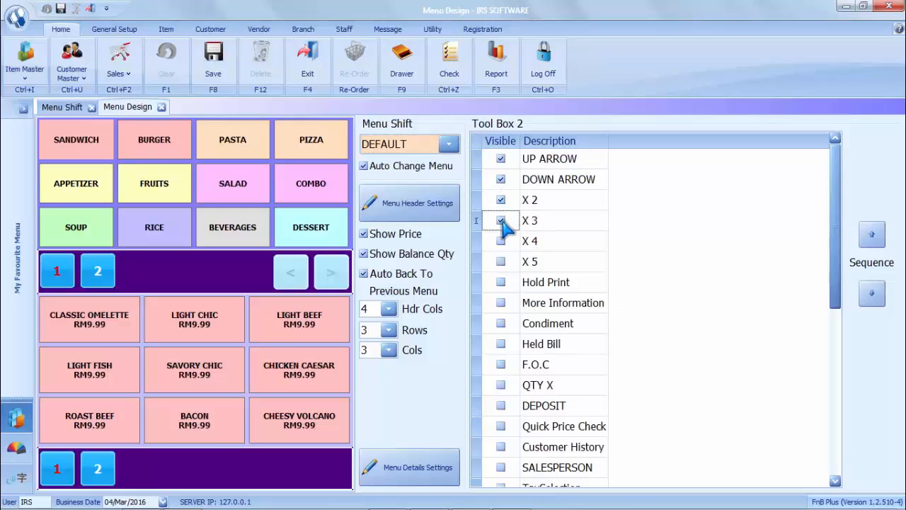
{"action": "left_click", "coordinate": [501, 242]}
{"action": "left_click", "coordinate": [502, 261]}
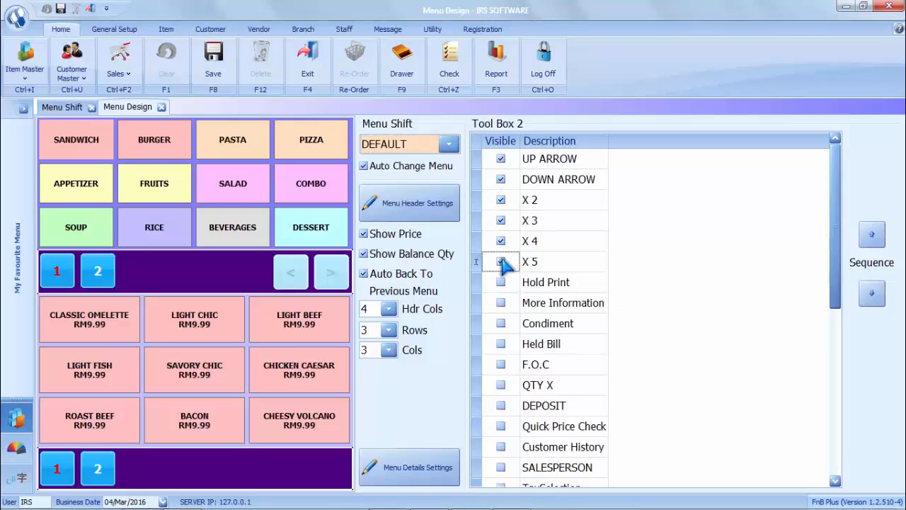
- Save the Tool Box 2 changes and switch to the POS sales screen
{"action": "left_click", "coordinate": [221, 79]}
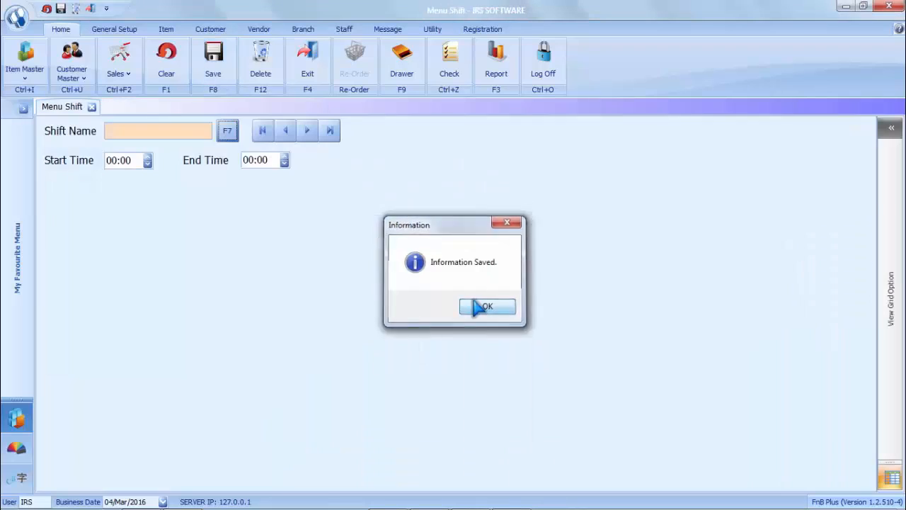
{"action": "left_click", "coordinate": [485, 306]}
{"action": "left_click", "coordinate": [124, 62]}
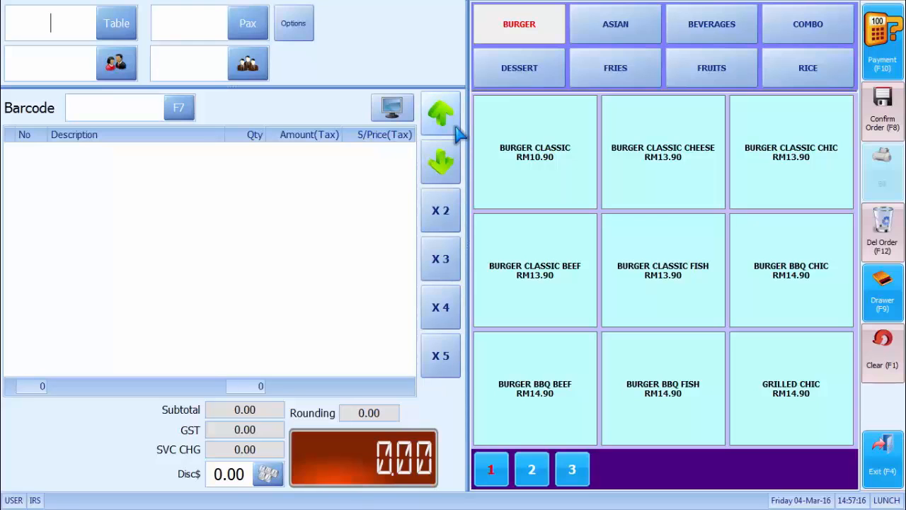
- Start a table V3 order with BURGER CLASSIC, BURGER CLASSIC CHEESE and BURGER CLASSIC CHIC
{"action": "left_click", "coordinate": [122, 25]}
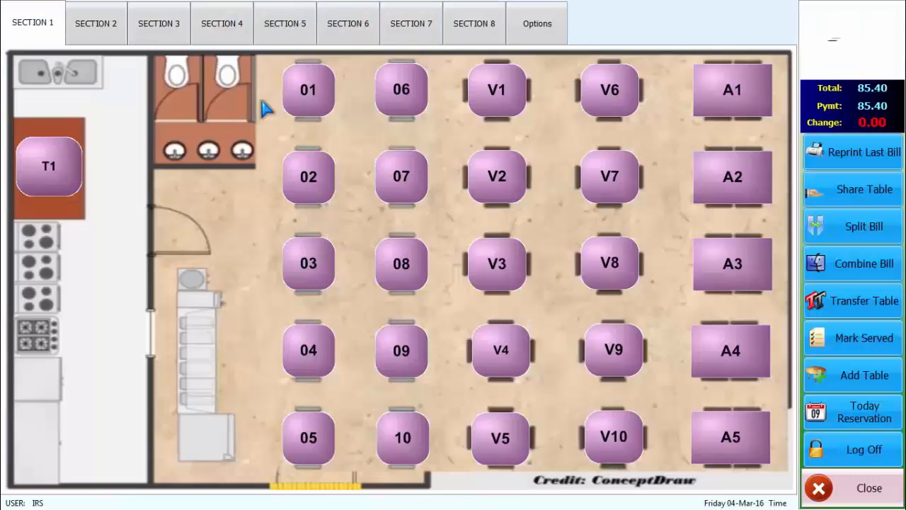
{"action": "left_click", "coordinate": [506, 269]}
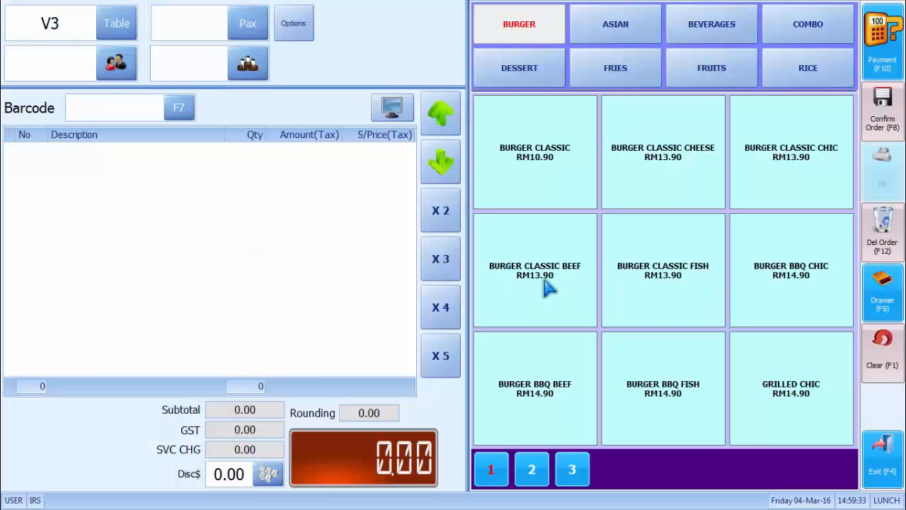
{"action": "left_click", "coordinate": [568, 170]}
{"action": "left_click", "coordinate": [689, 189]}
{"action": "left_click", "coordinate": [786, 188]}
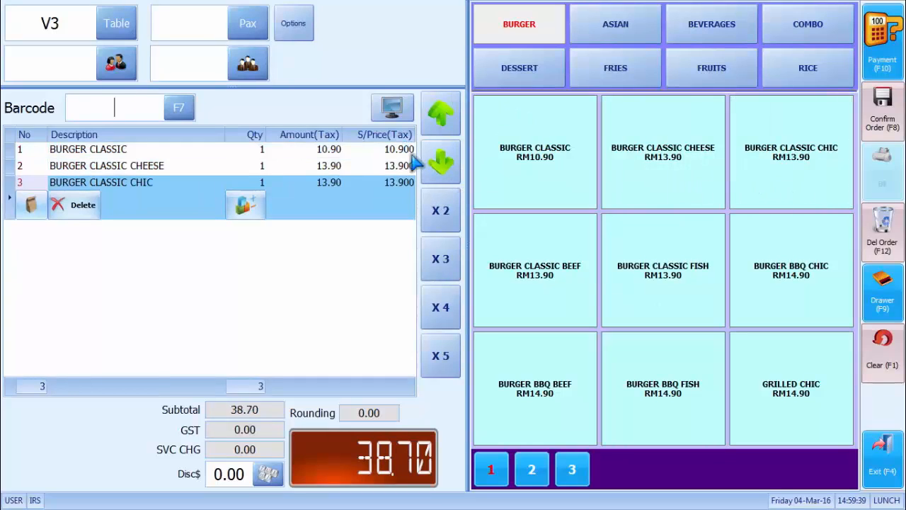
- Step through the order lines, then add BURGER CLASSIC ×2 and BURGER CLASSIC BEEF ×5
{"action": "left_click", "coordinate": [337, 170]}
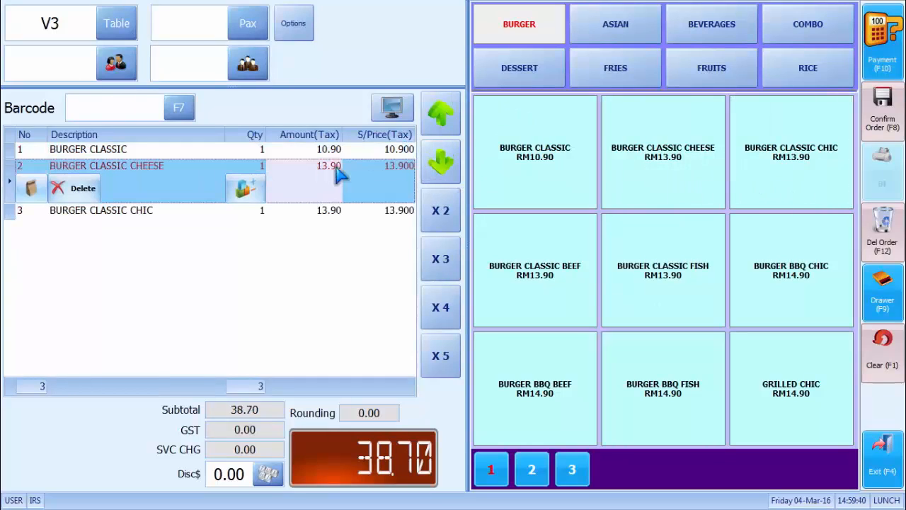
{"action": "left_click", "coordinate": [437, 120]}
{"action": "left_click", "coordinate": [442, 162]}
{"action": "left_click", "coordinate": [442, 161]}
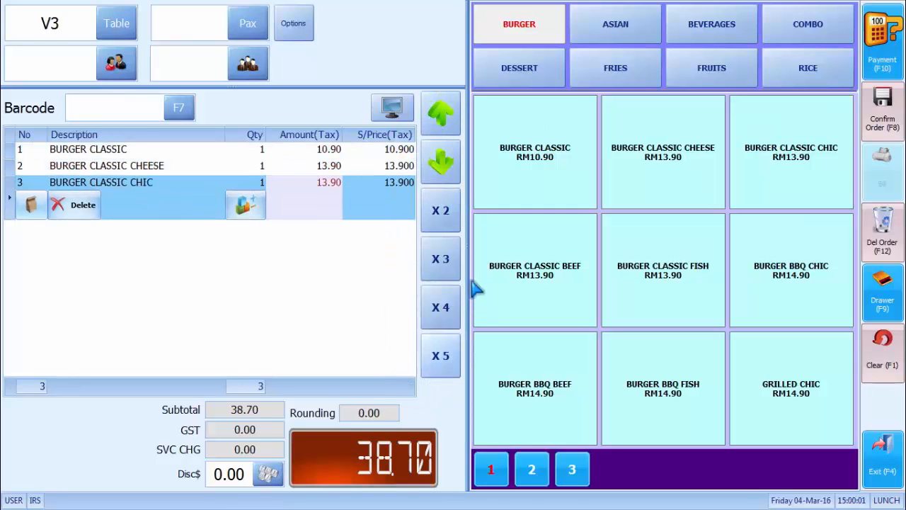
{"action": "left_click", "coordinate": [522, 182]}
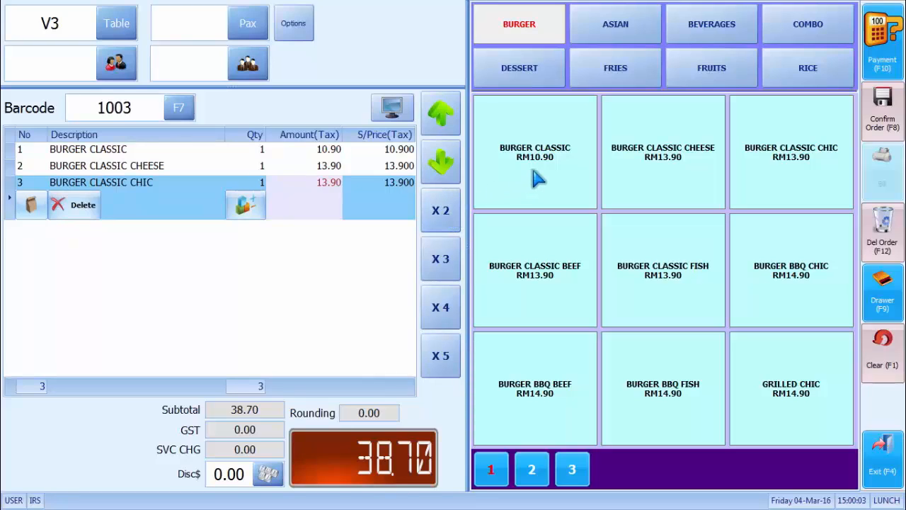
{"action": "left_click", "coordinate": [440, 215]}
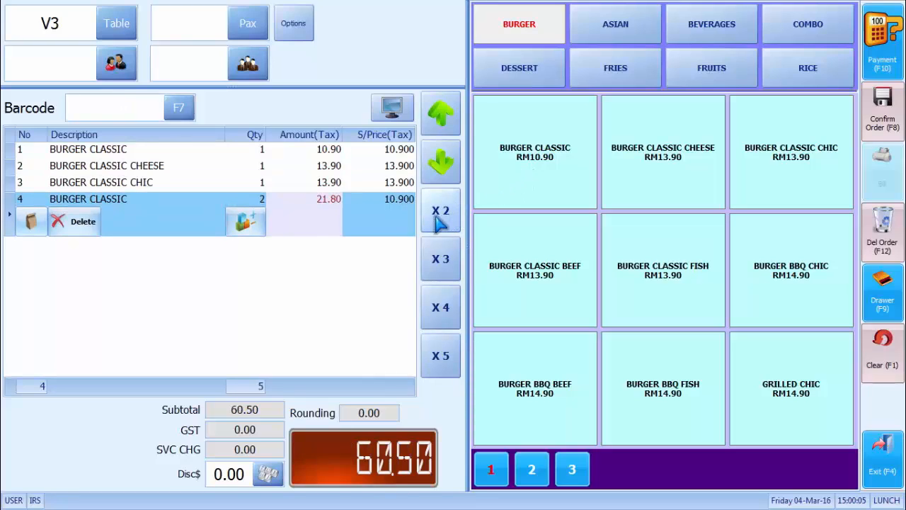
{"action": "left_click", "coordinate": [563, 309]}
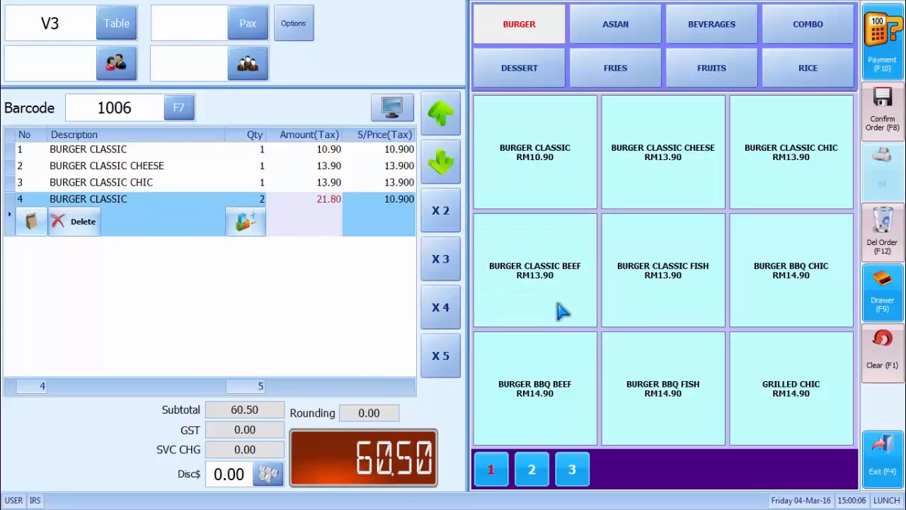
{"action": "left_click", "coordinate": [433, 358]}
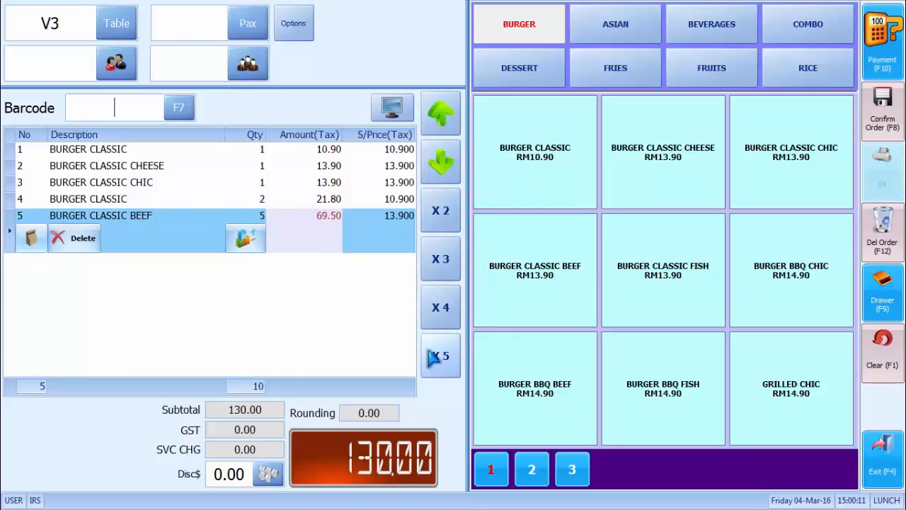
- Exit the sales screen and reopen Menu Design from General Setup
{"action": "left_click", "coordinate": [882, 454]}
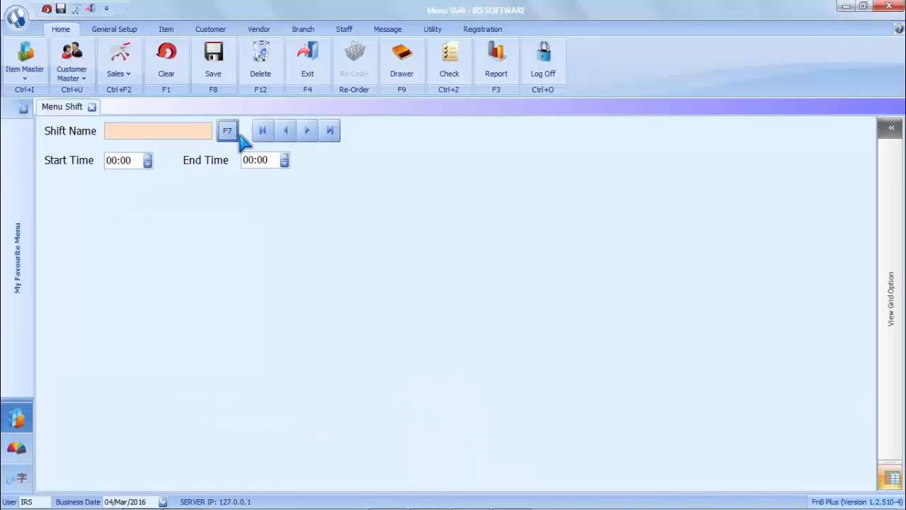
{"action": "left_click", "coordinate": [116, 30]}
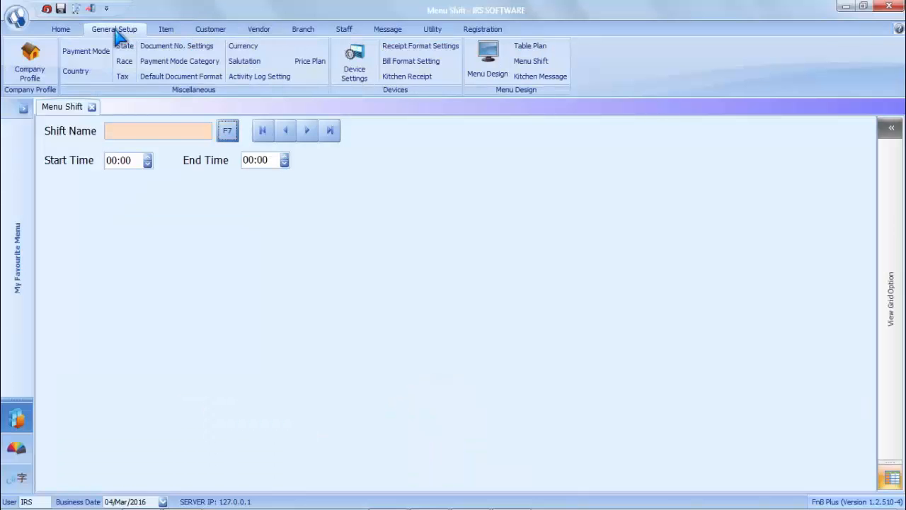
{"action": "left_click", "coordinate": [487, 68]}
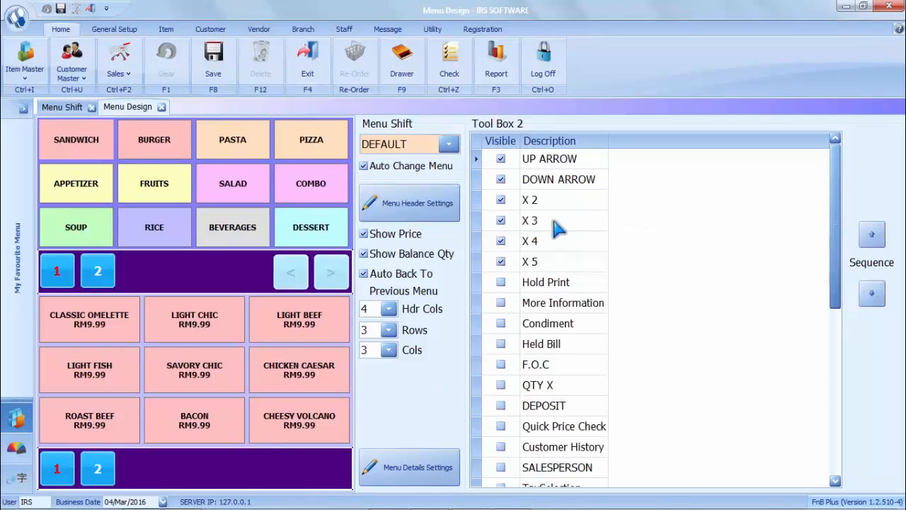